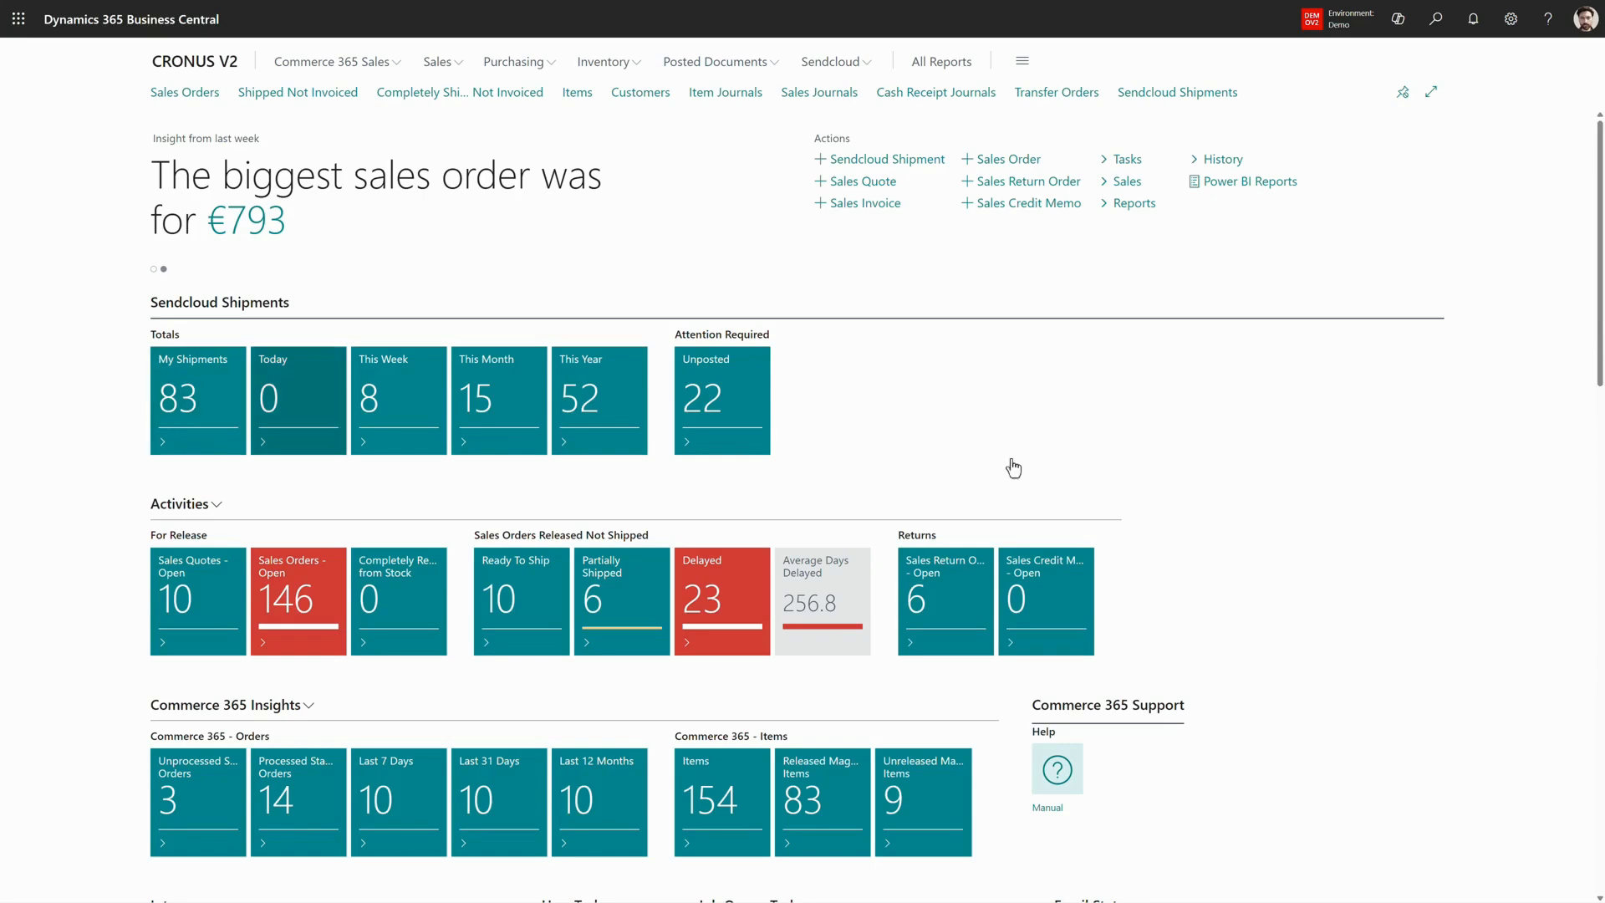
- Look over the Sendcloud shipment cues and the Sendcloud navigation options for shipments, labels, returns, shipment methods and master data
{"action": "key", "text": "Tab"}
{"action": "key", "text": "Tab"}
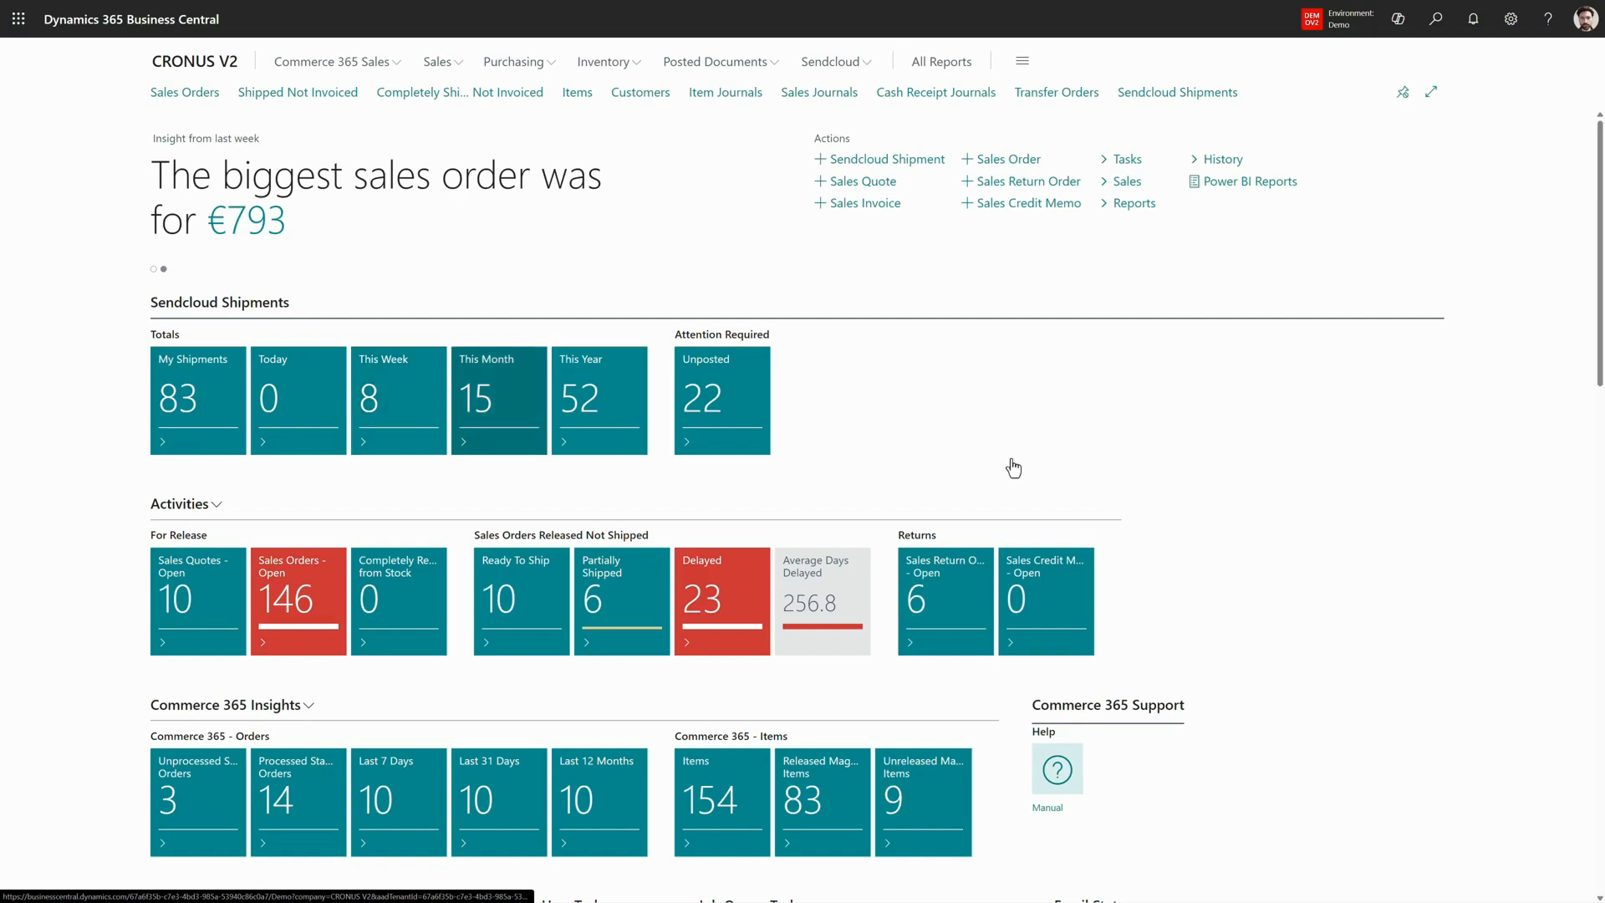
{"action": "key", "text": "Tab"}
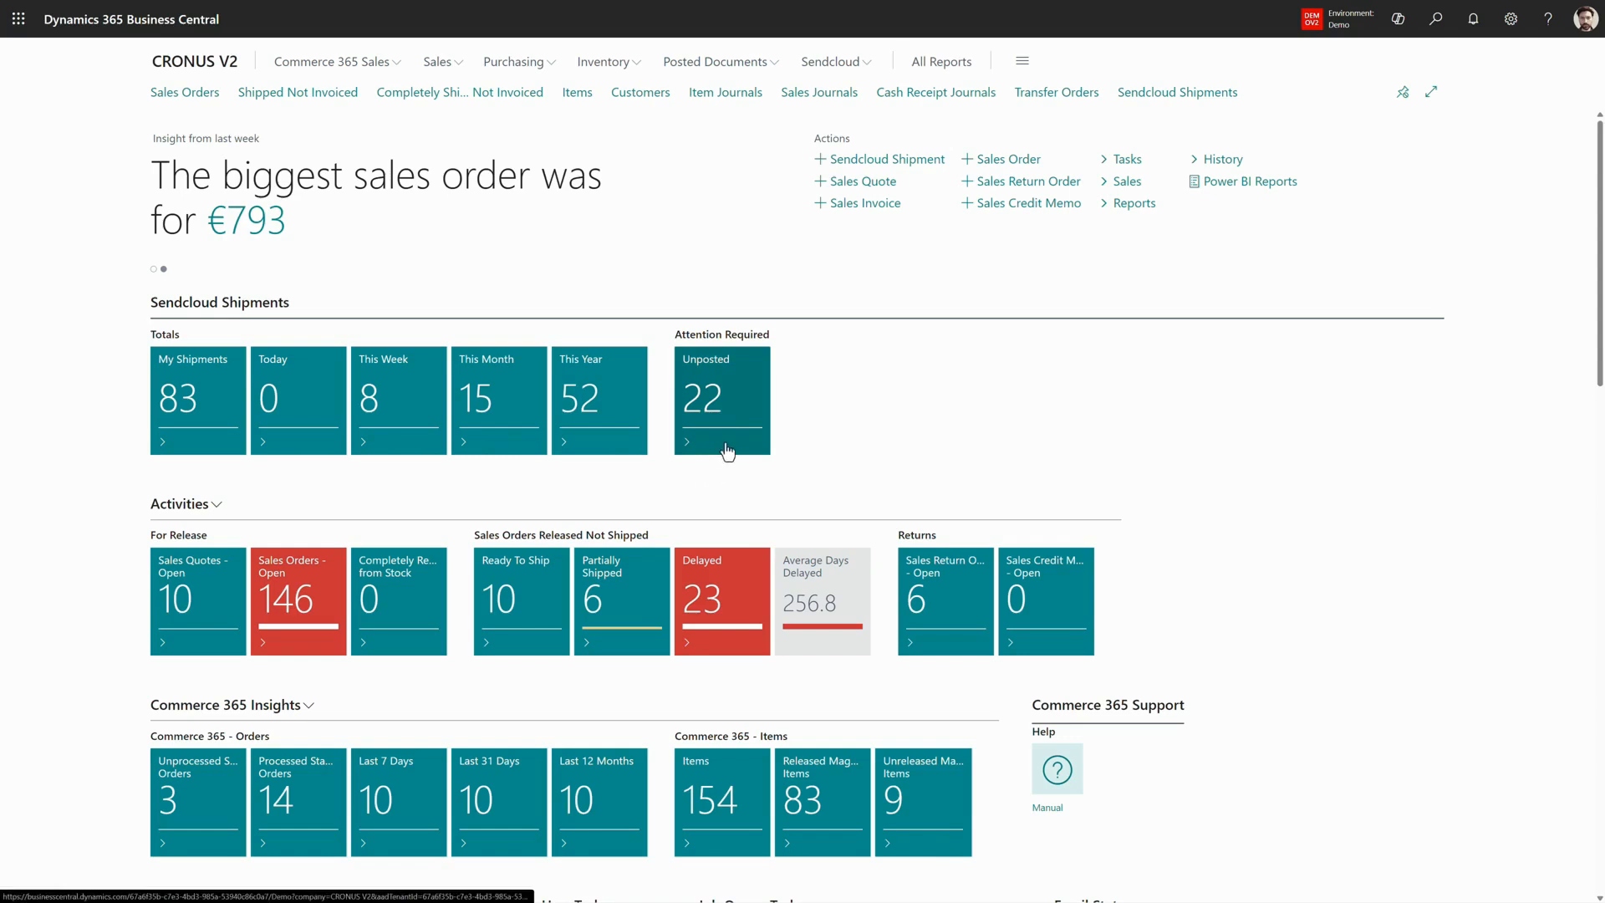
{"action": "left_click", "coordinate": [828, 63]}
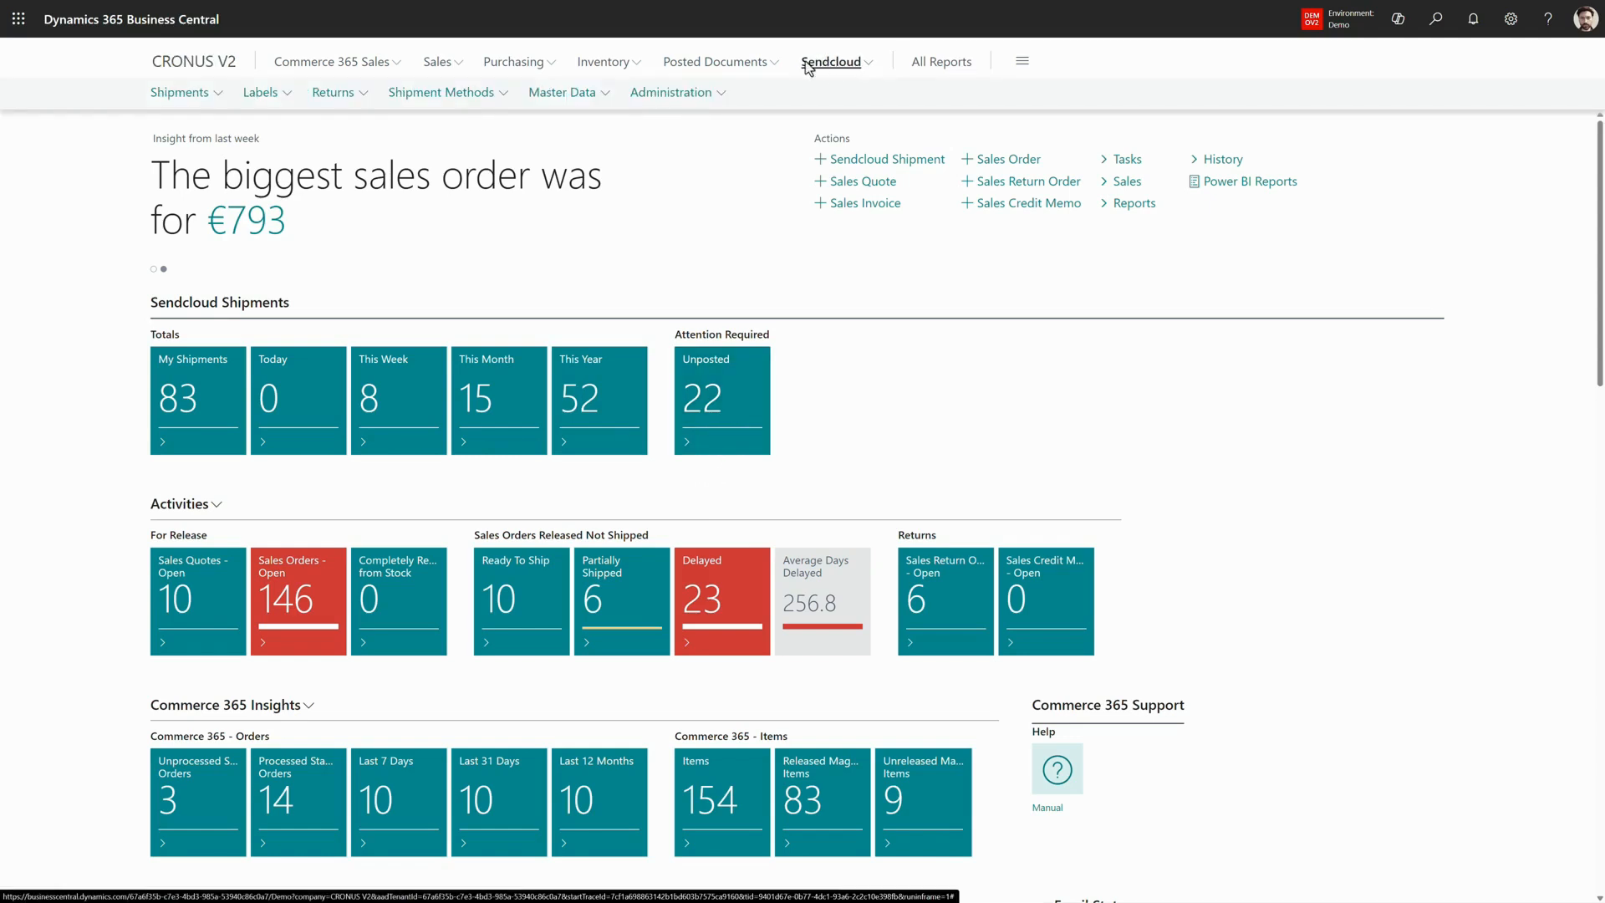
{"action": "left_click", "coordinate": [180, 94]}
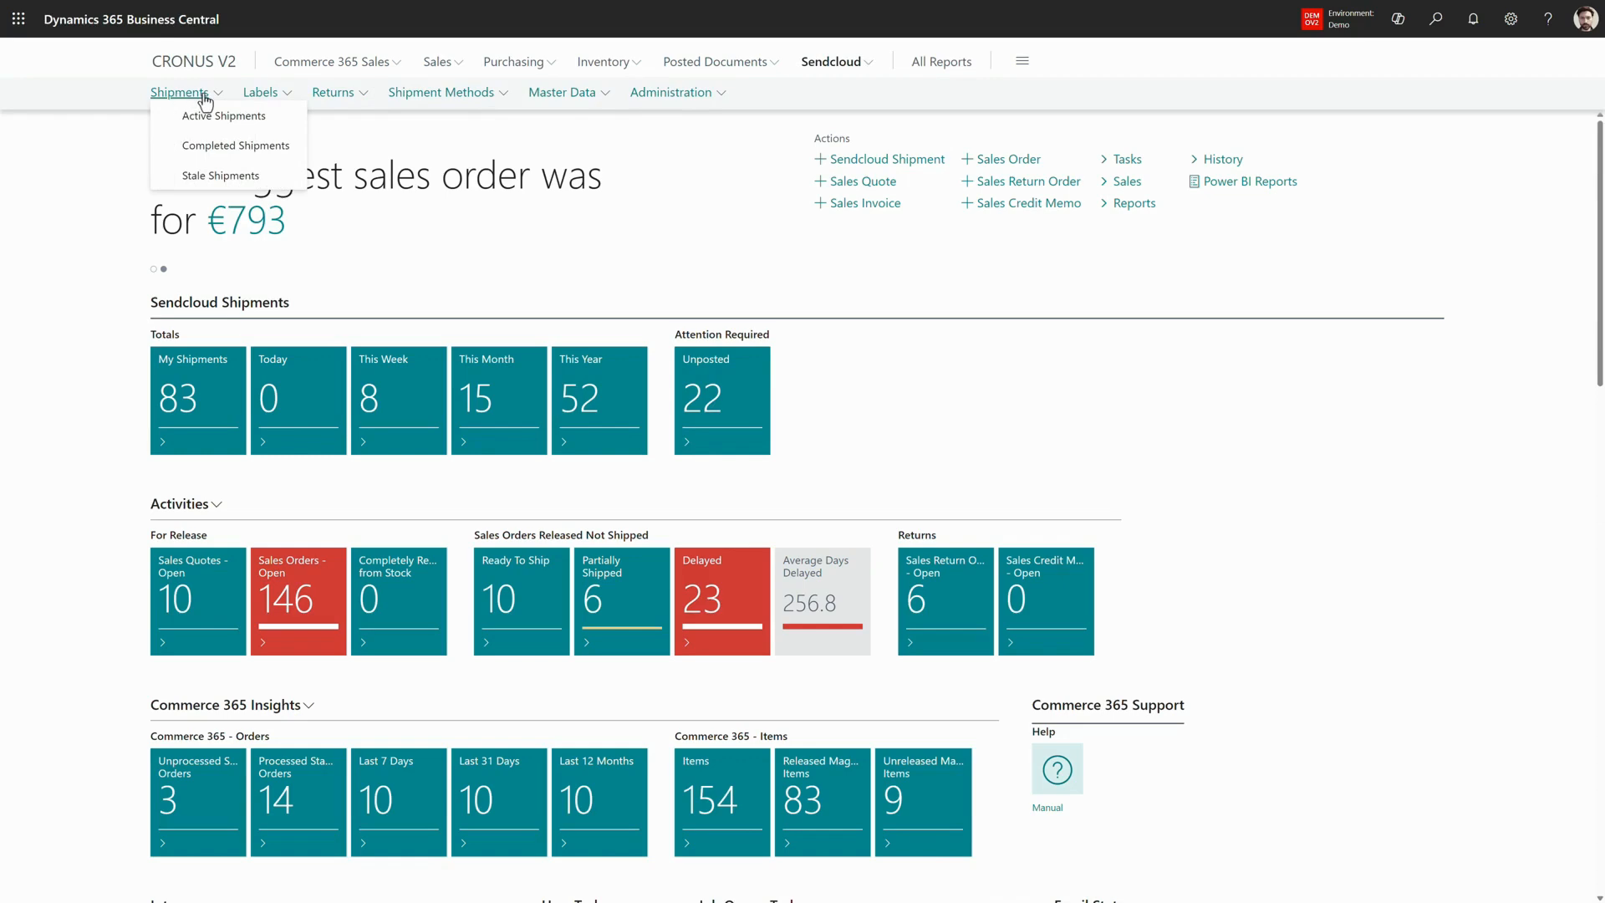
{"action": "left_click", "coordinate": [254, 95]}
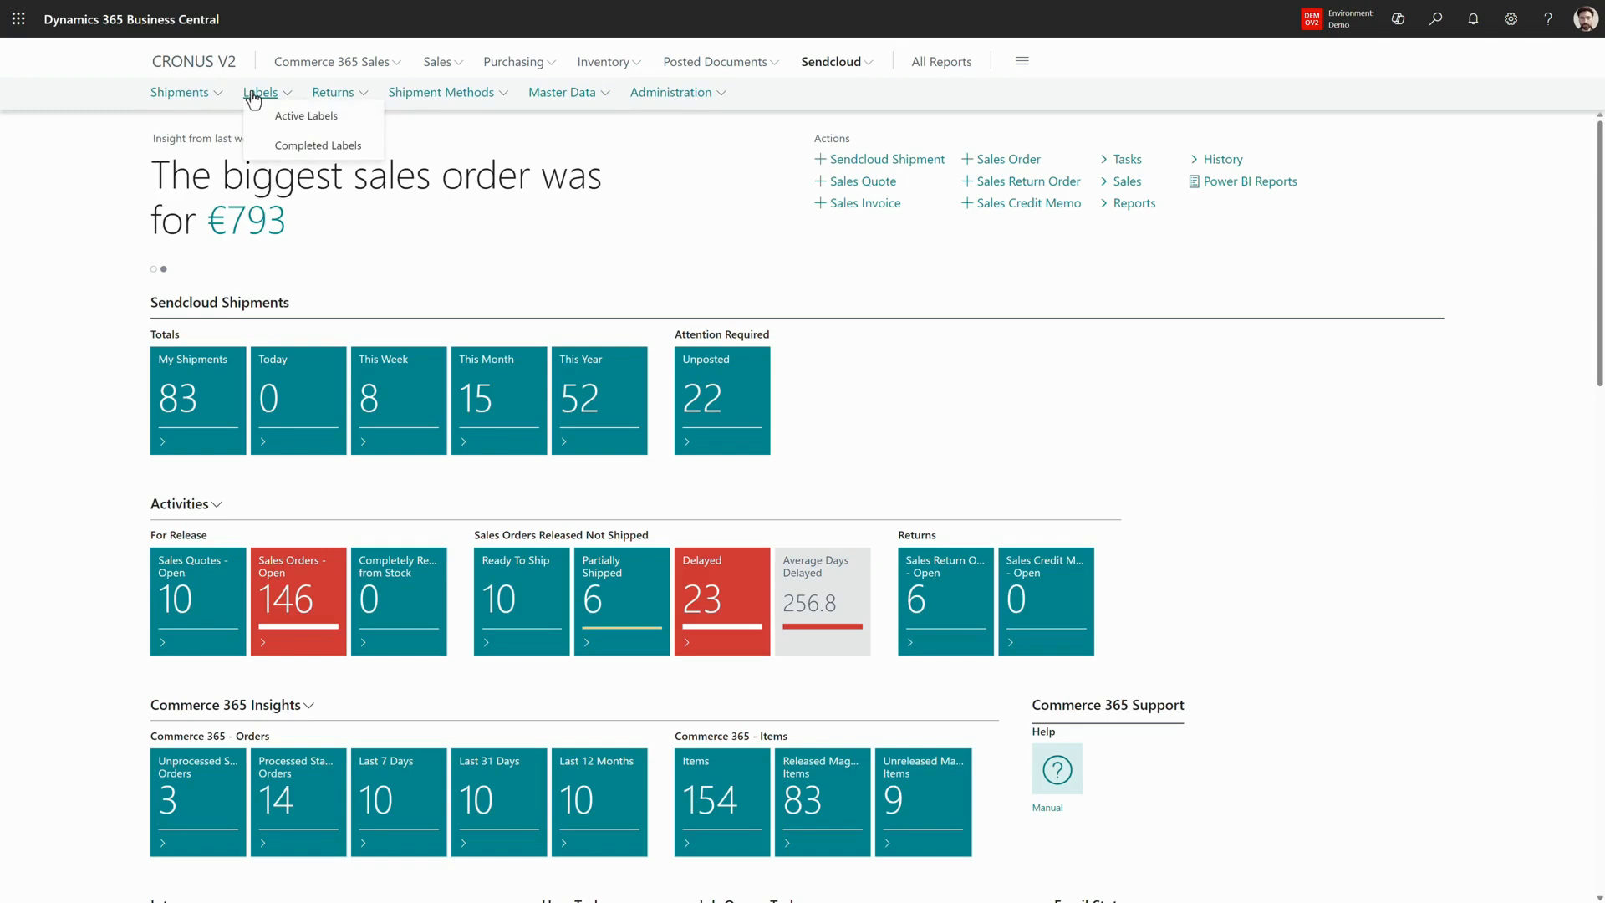
{"action": "left_click", "coordinate": [331, 96]}
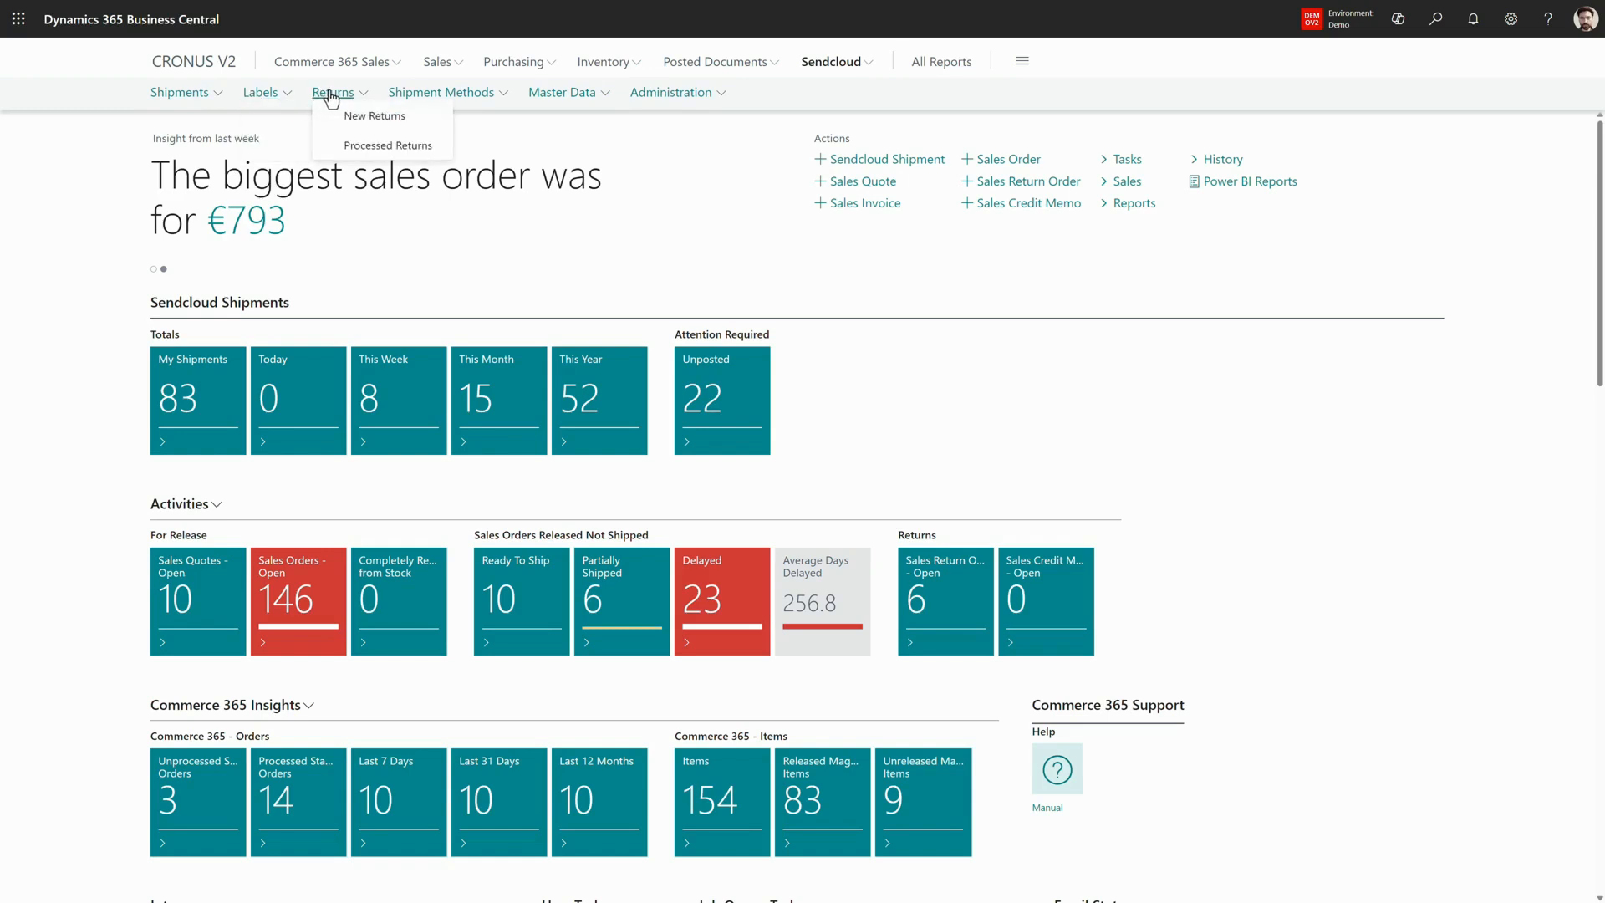
{"action": "left_click", "coordinate": [404, 98]}
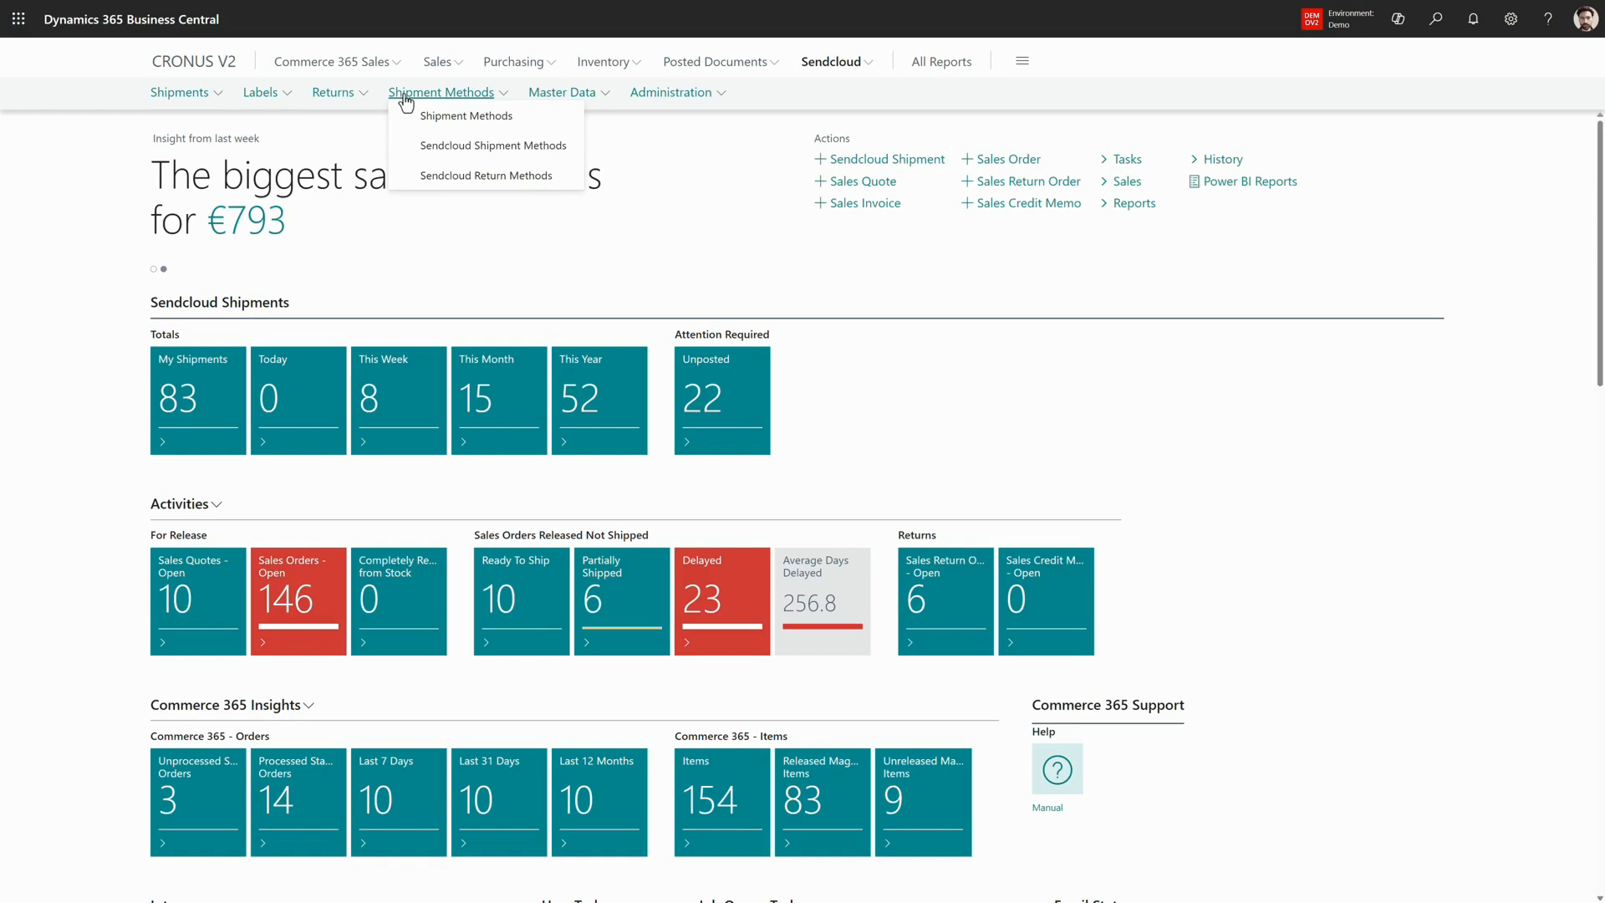
{"action": "left_click", "coordinate": [539, 96]}
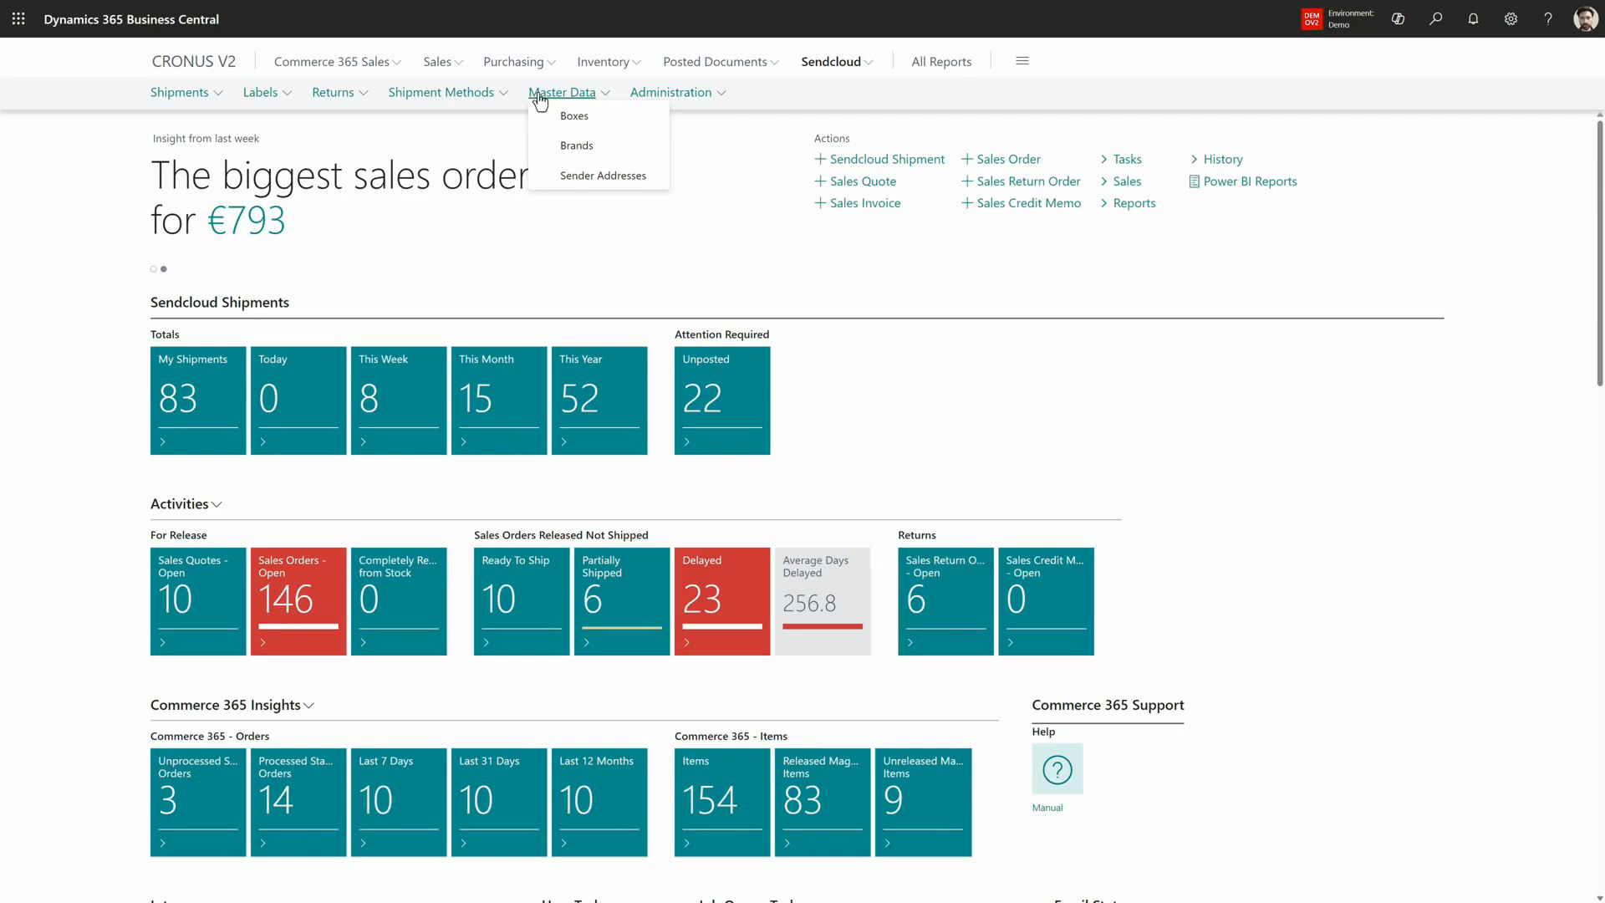
- Run the Sendcloud Setup Wizard with the existing Commerce 365 Platform and Sendcloud API credentials and finish it
{"action": "left_click", "coordinate": [646, 95]}
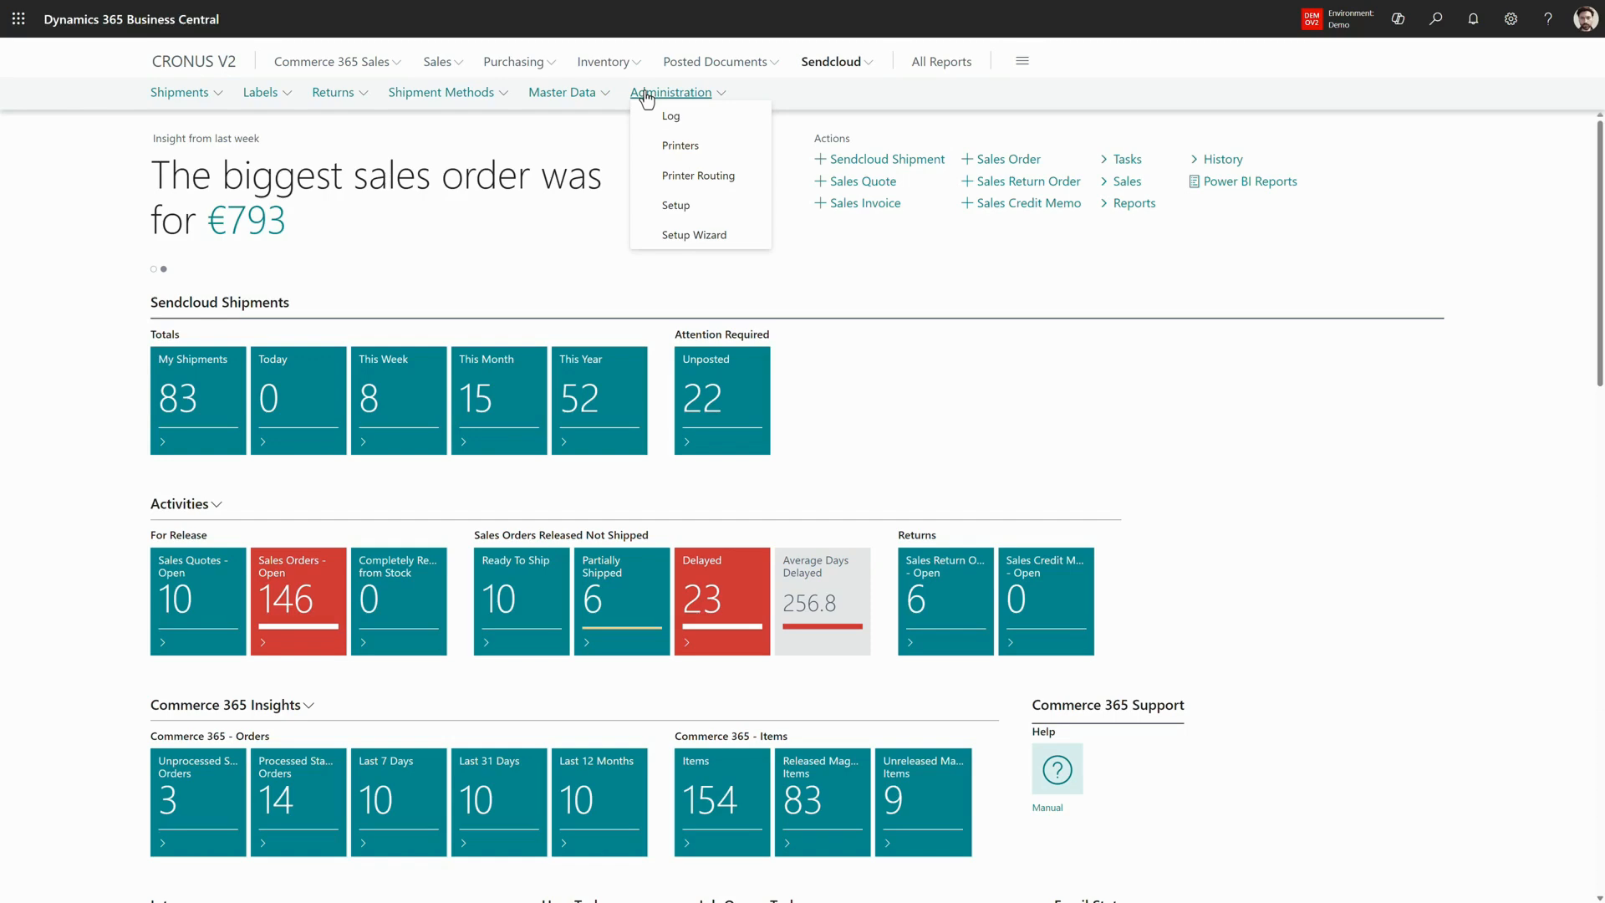
{"action": "left_click", "coordinate": [686, 240]}
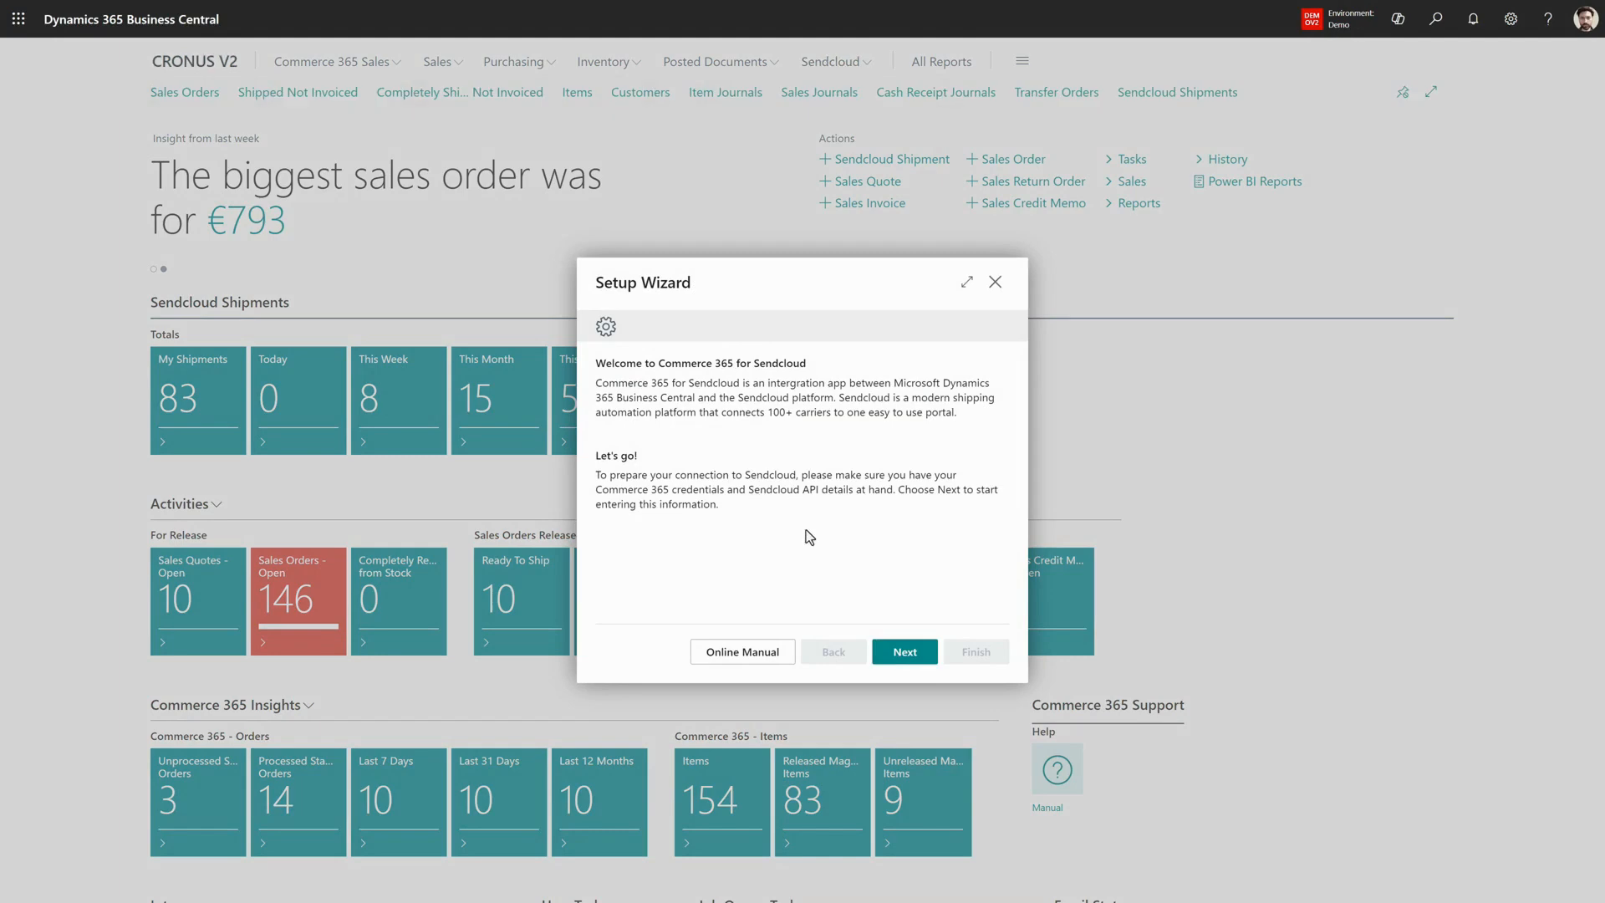
{"action": "left_click", "coordinate": [914, 654]}
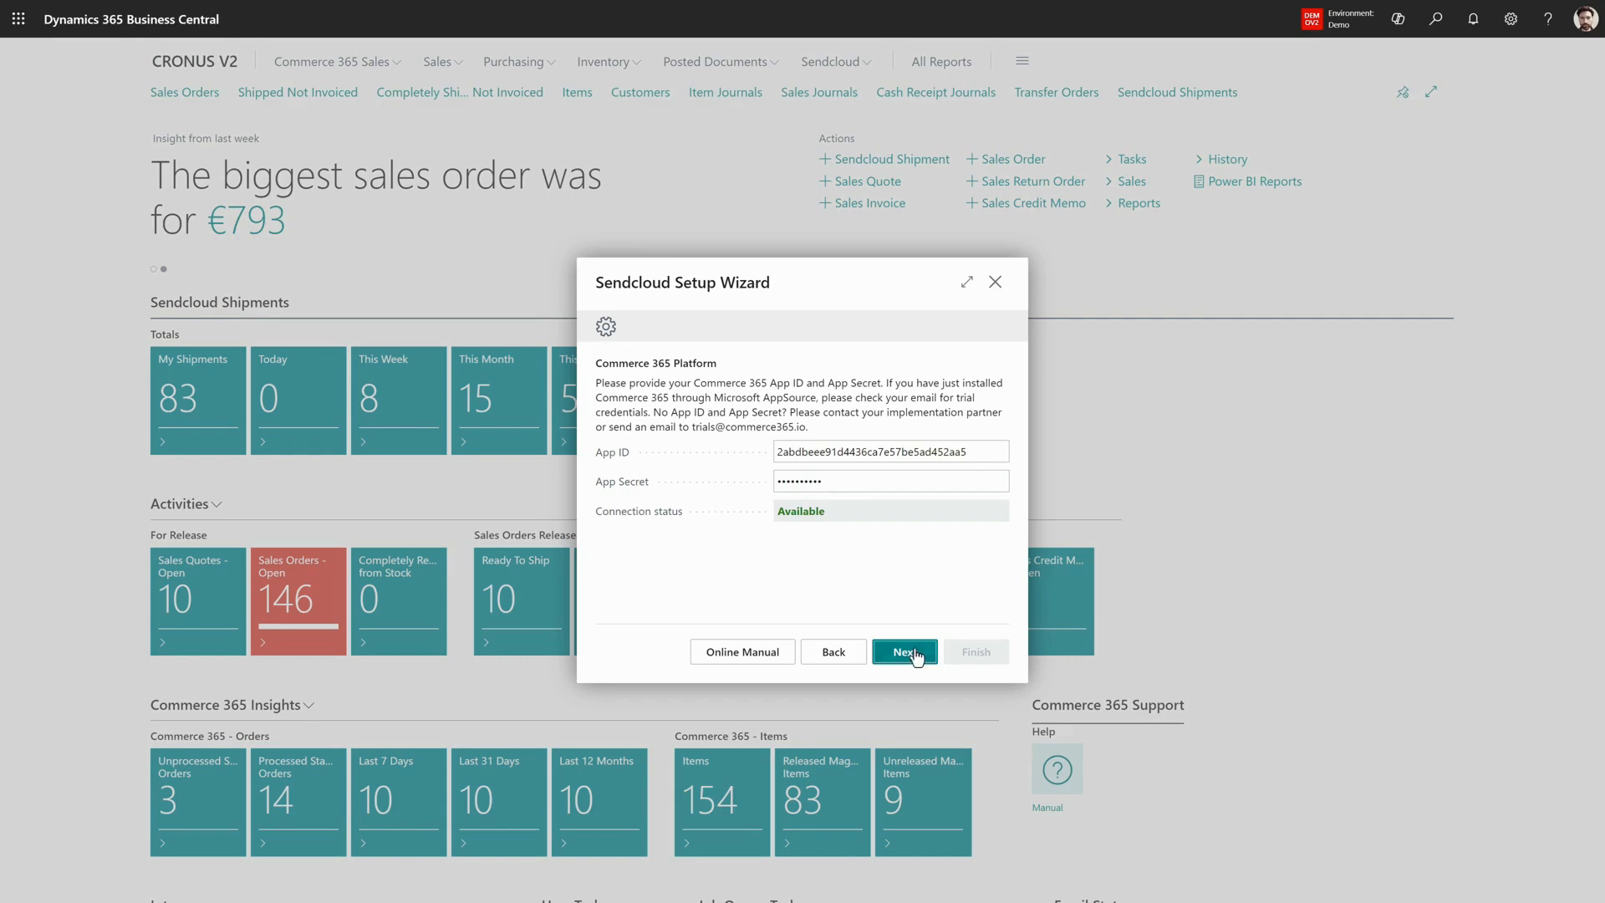
{"action": "left_click", "coordinate": [917, 657]}
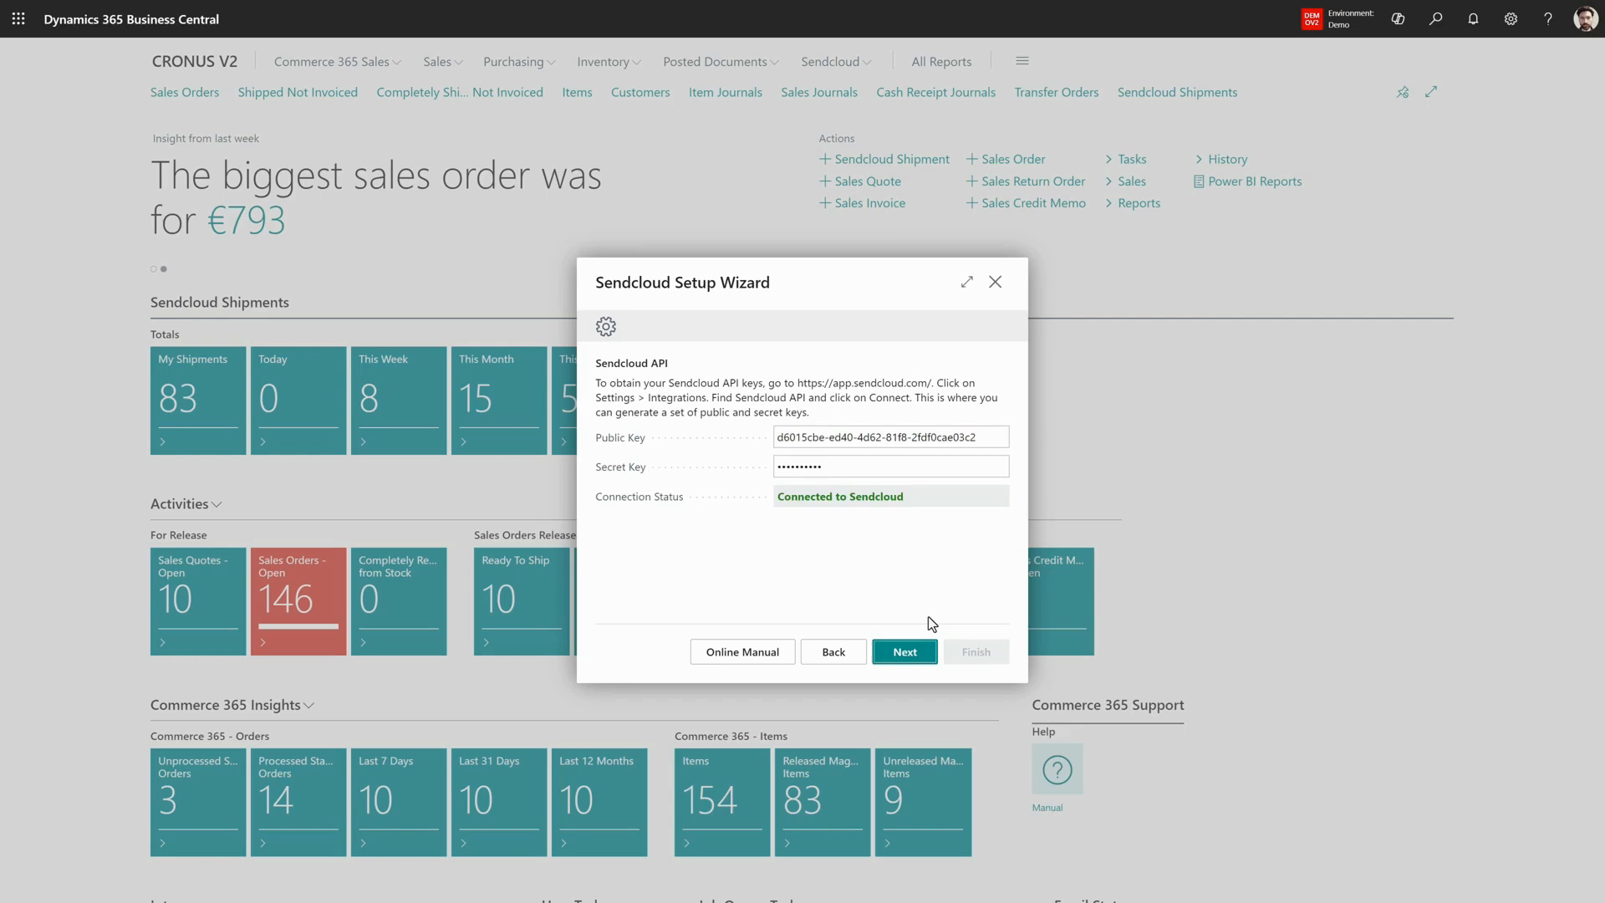
{"action": "left_click", "coordinate": [915, 656]}
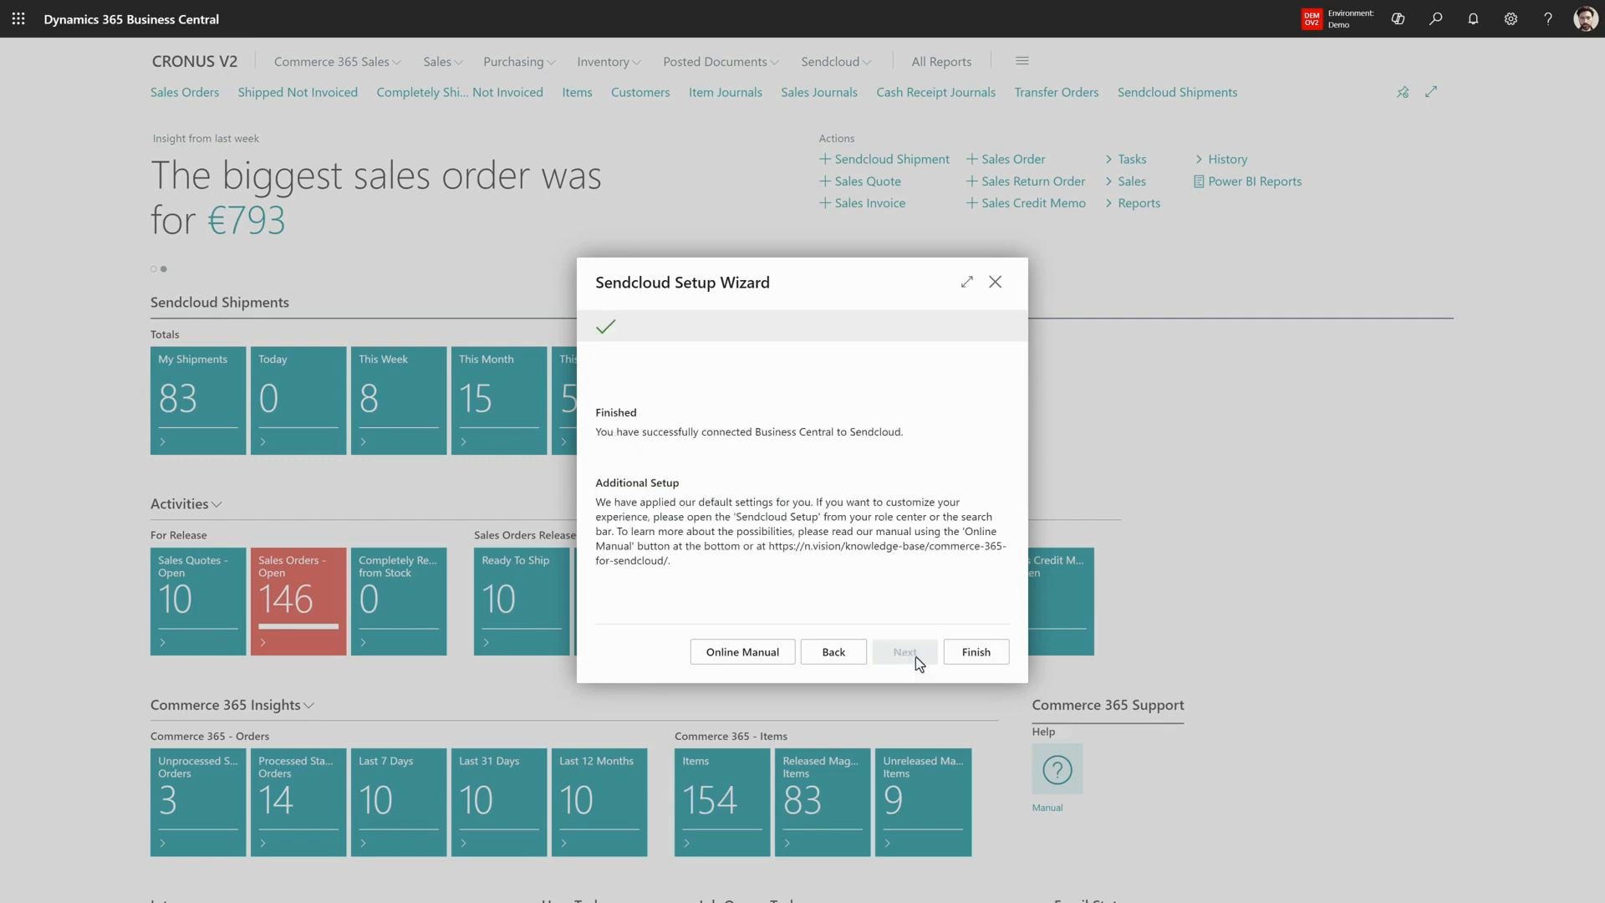
{"action": "left_click", "coordinate": [980, 654]}
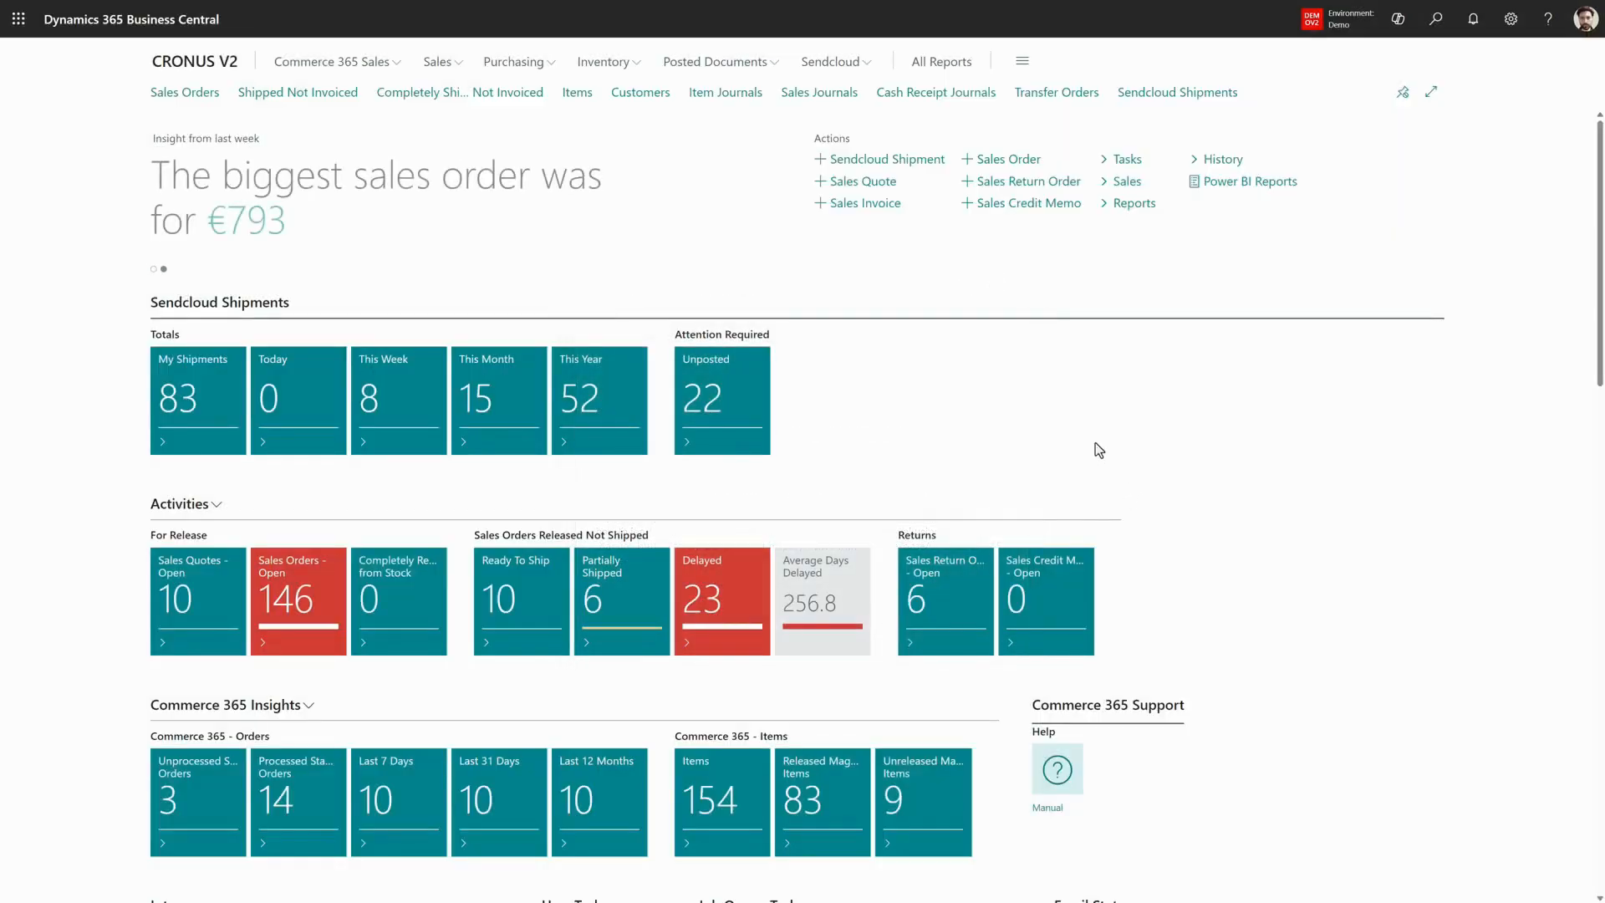
- View the Shipment Methods list and the Sendcloud Shipment Methods list
{"action": "left_click", "coordinate": [810, 67]}
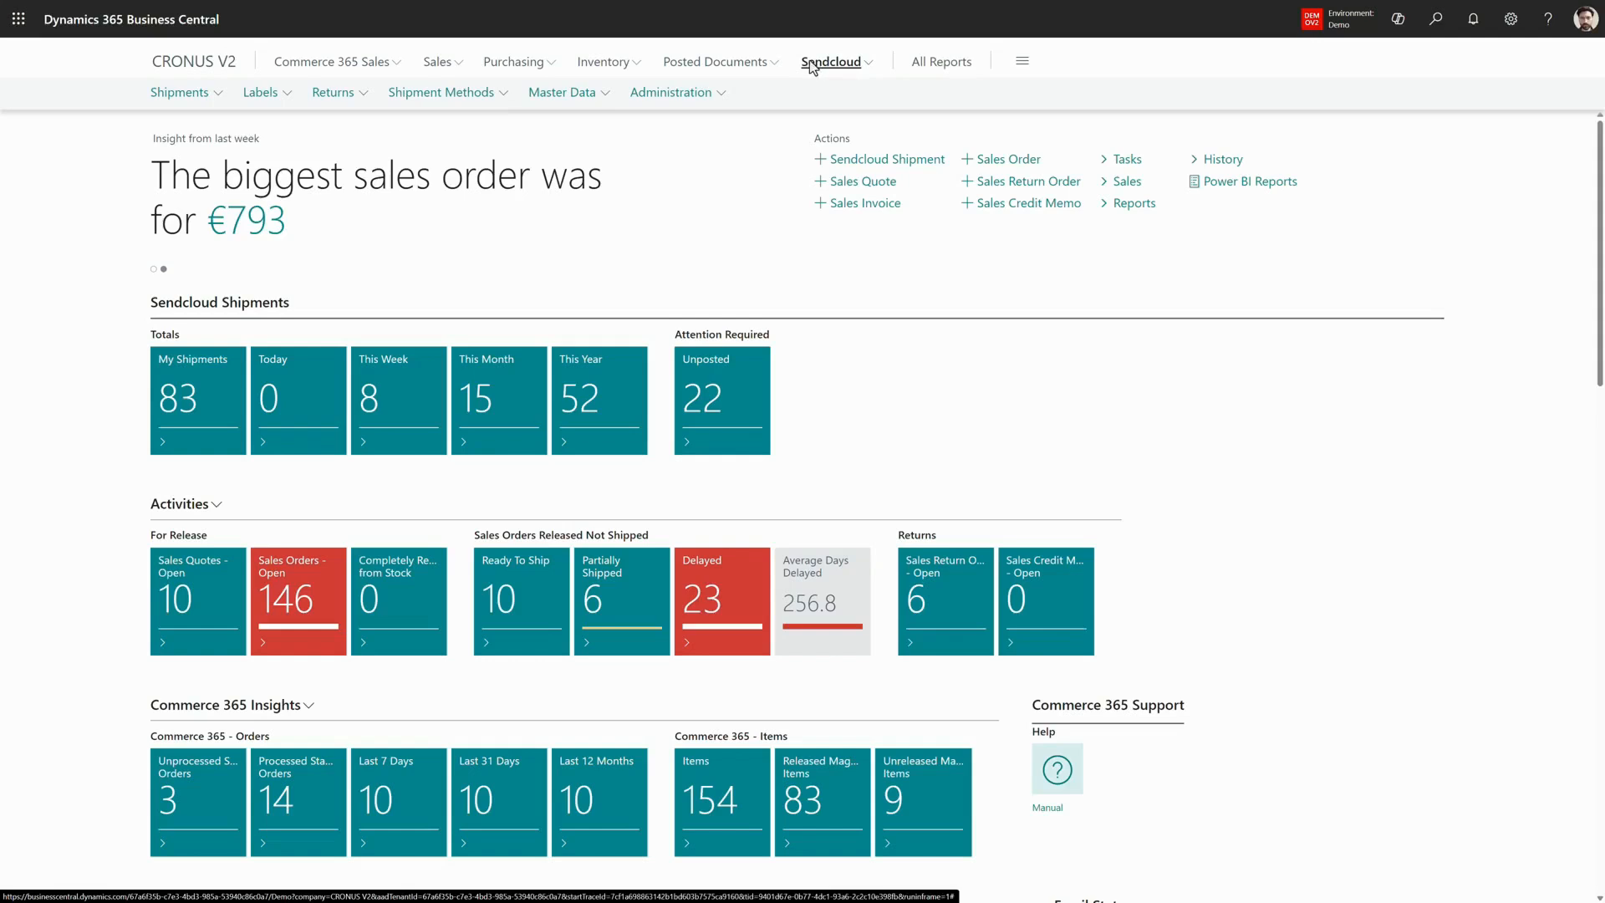
{"action": "left_click", "coordinate": [452, 96]}
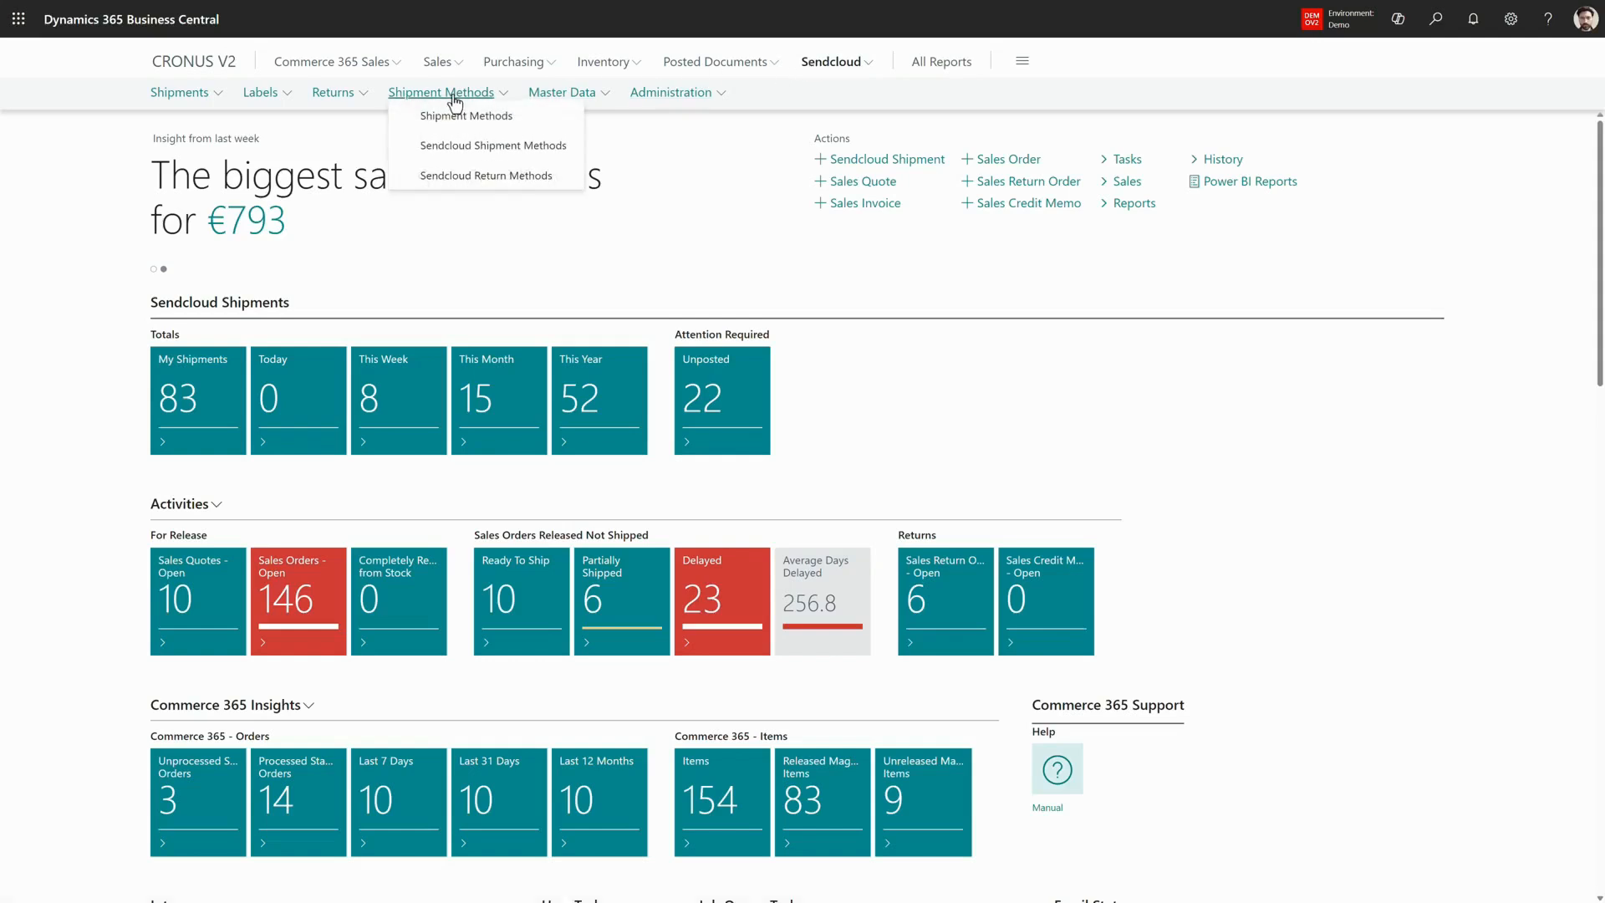
{"action": "left_click", "coordinate": [465, 115]}
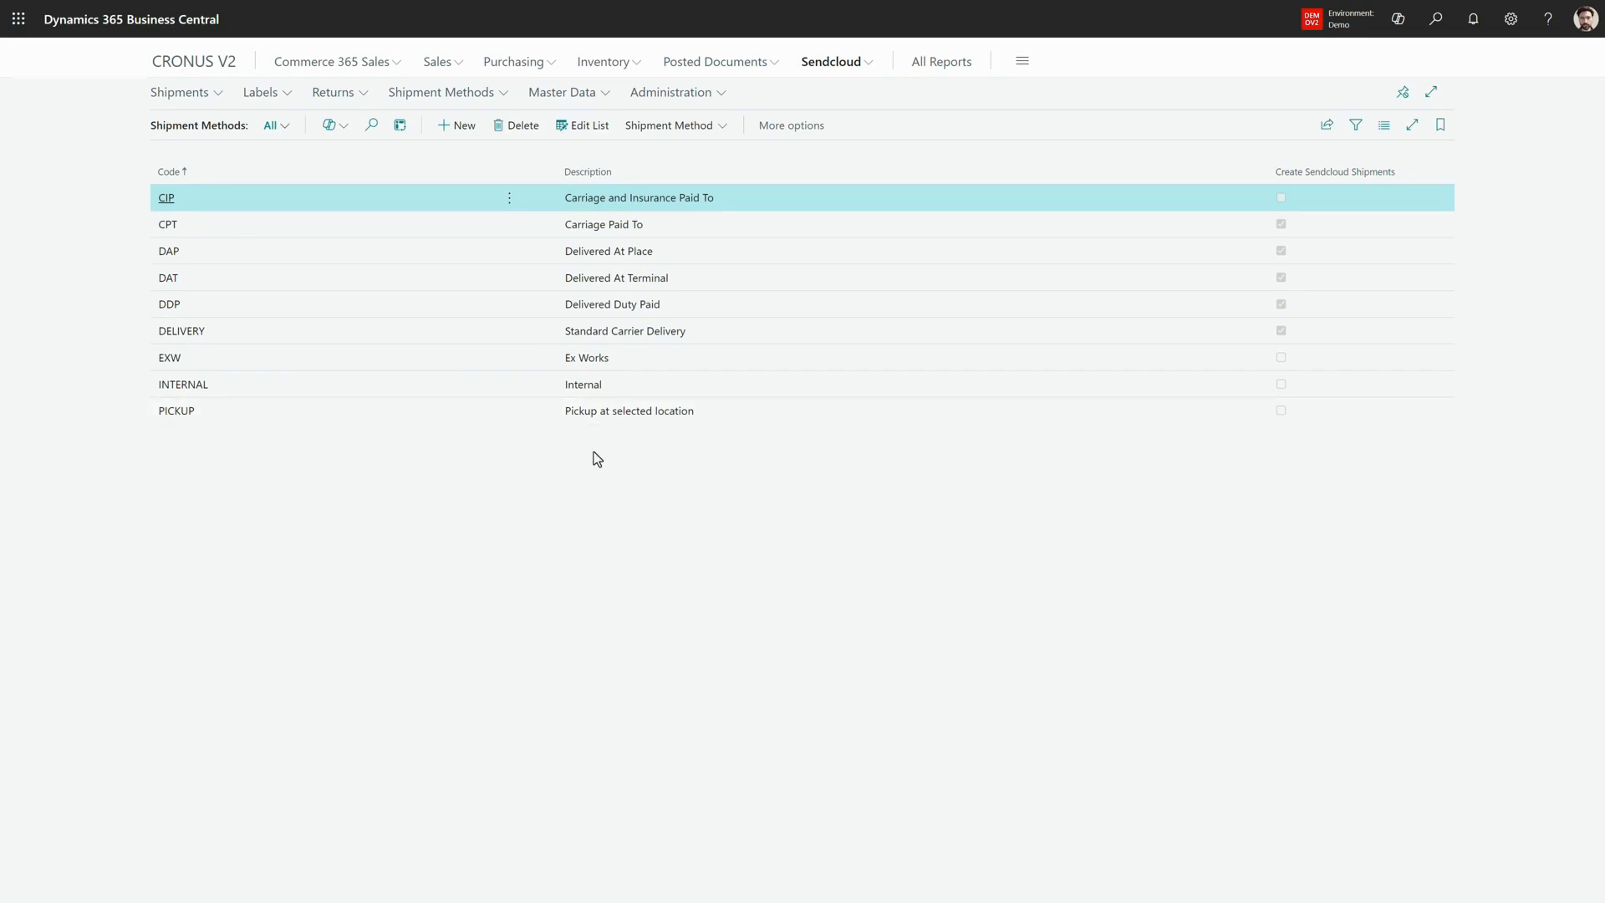
{"action": "left_click", "coordinate": [462, 95]}
{"action": "left_click", "coordinate": [450, 150]}
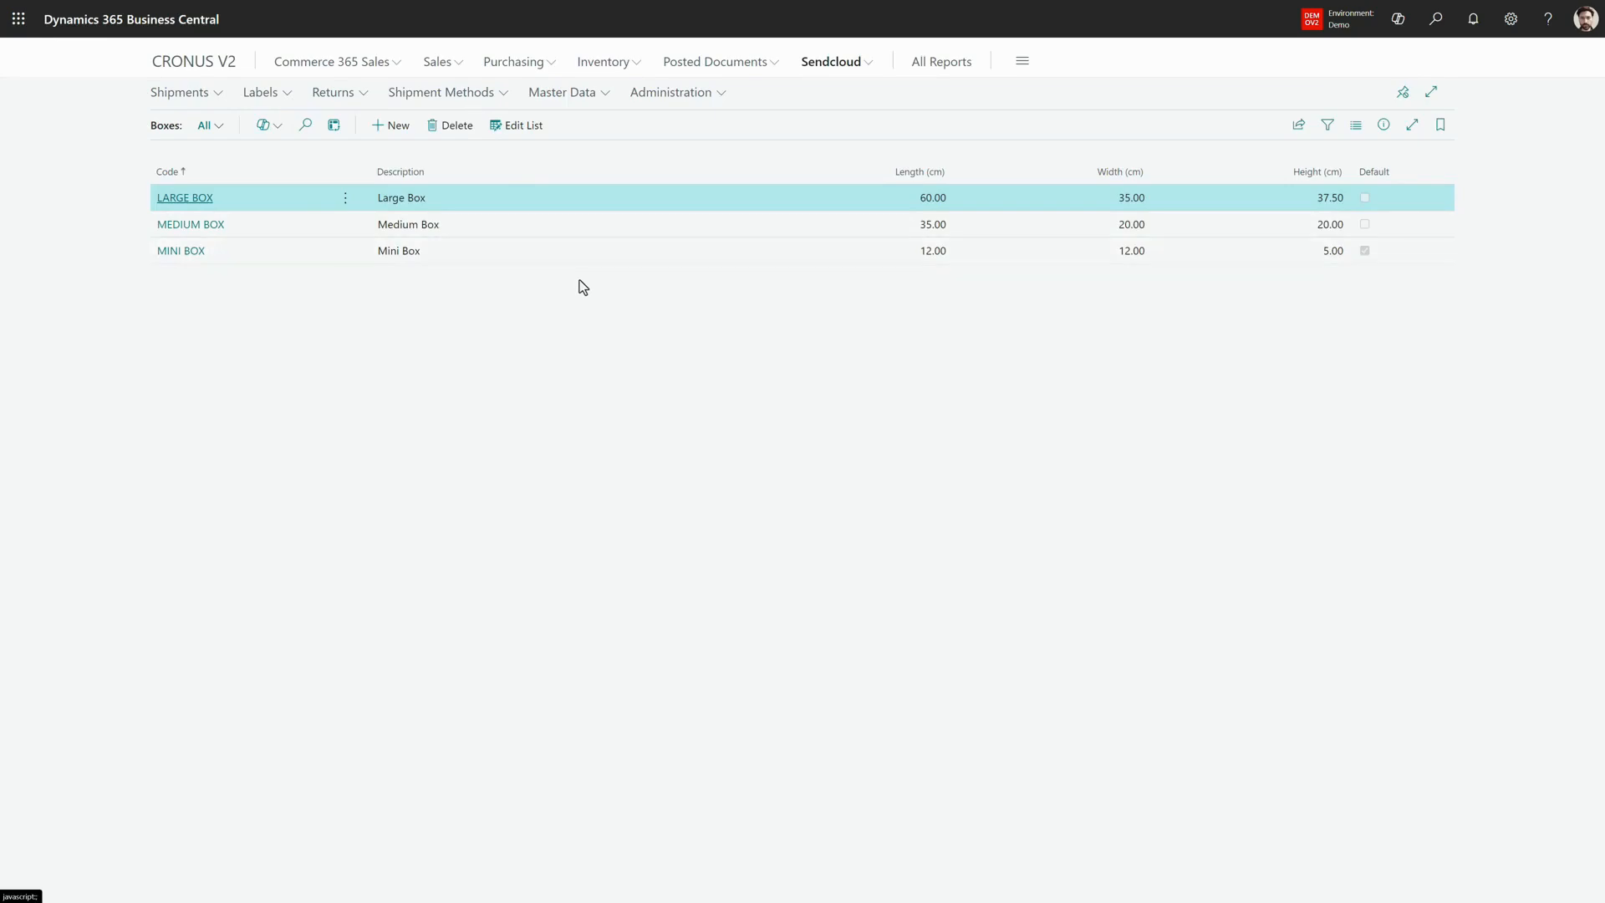
- View the Brands and Sender Addresses lists in the Sendcloud master data
{"action": "left_click", "coordinate": [560, 94]}
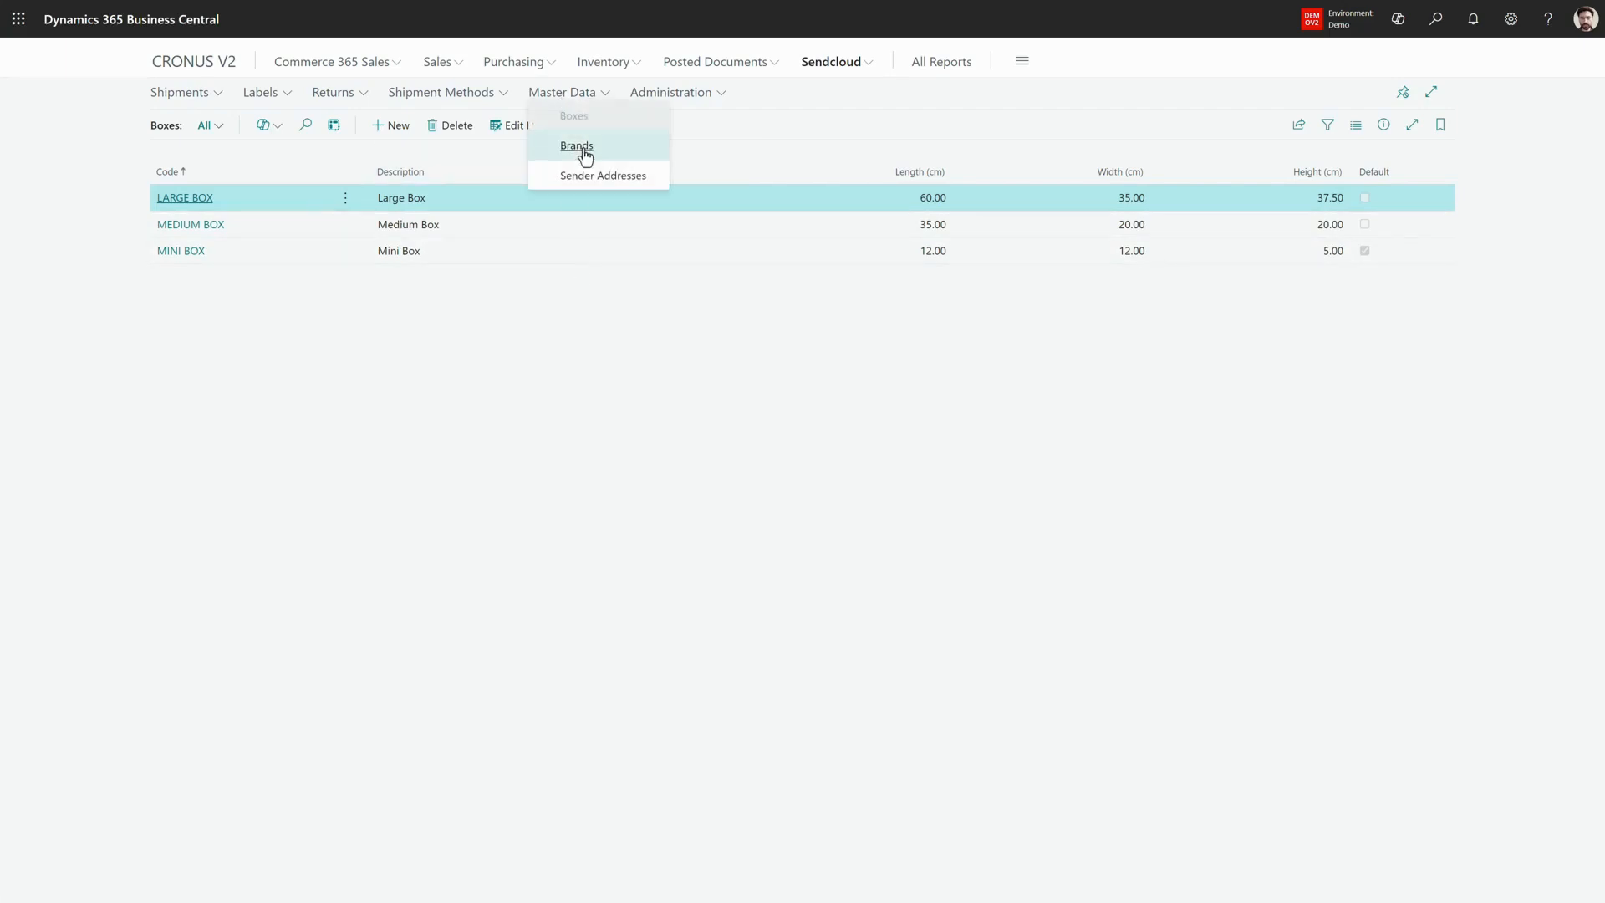
{"action": "left_click", "coordinate": [577, 146]}
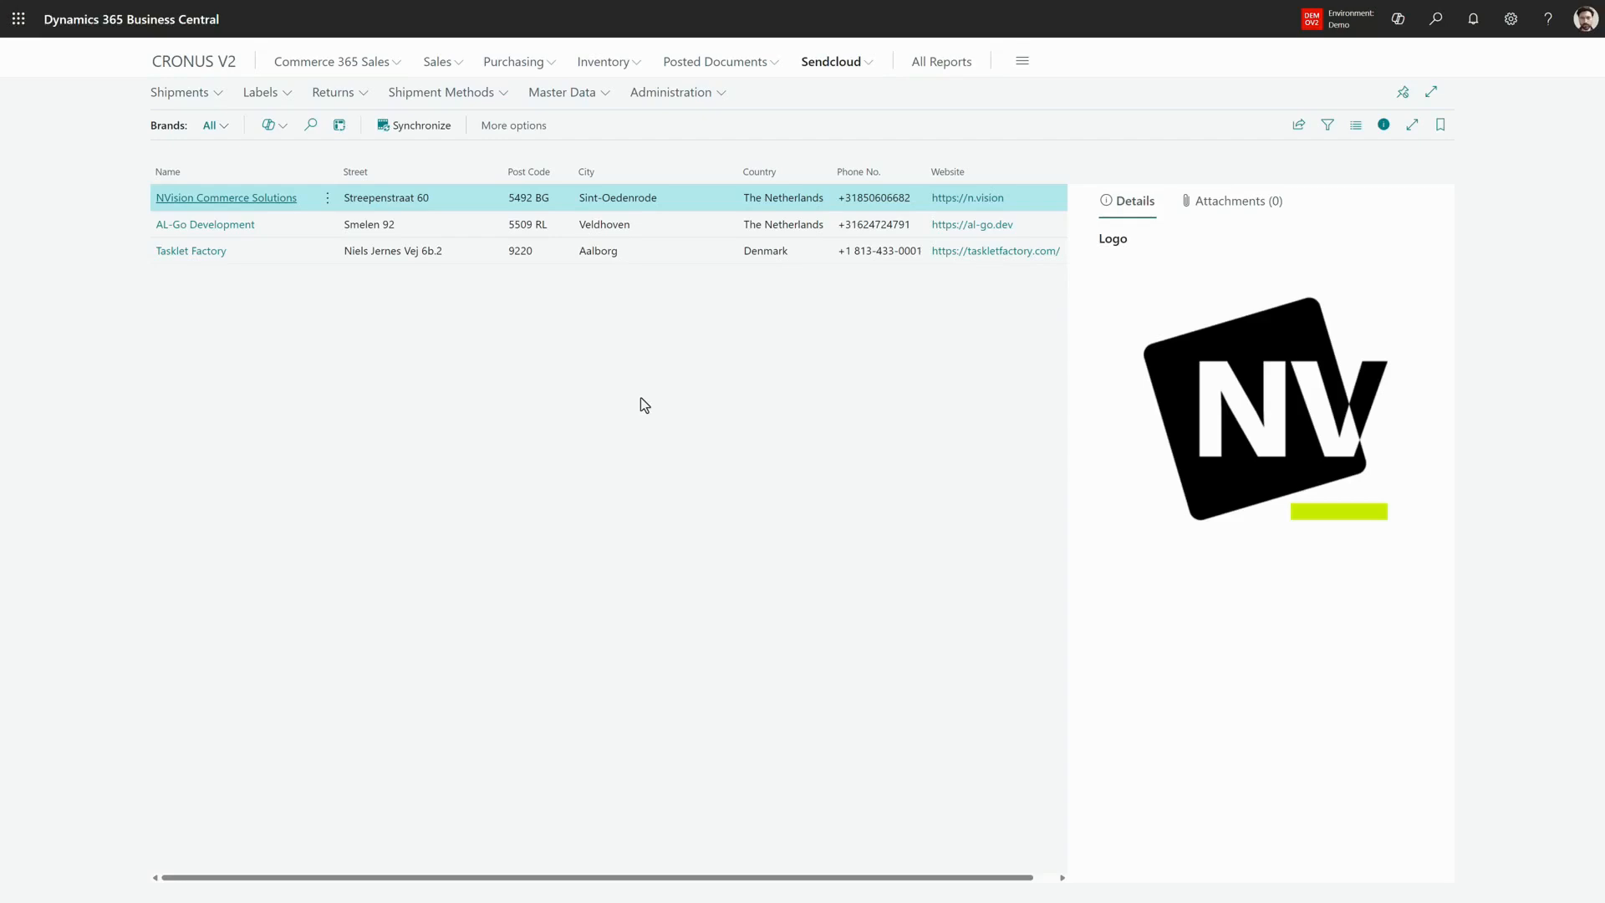
{"action": "left_click", "coordinate": [598, 94]}
{"action": "left_click", "coordinate": [594, 176]}
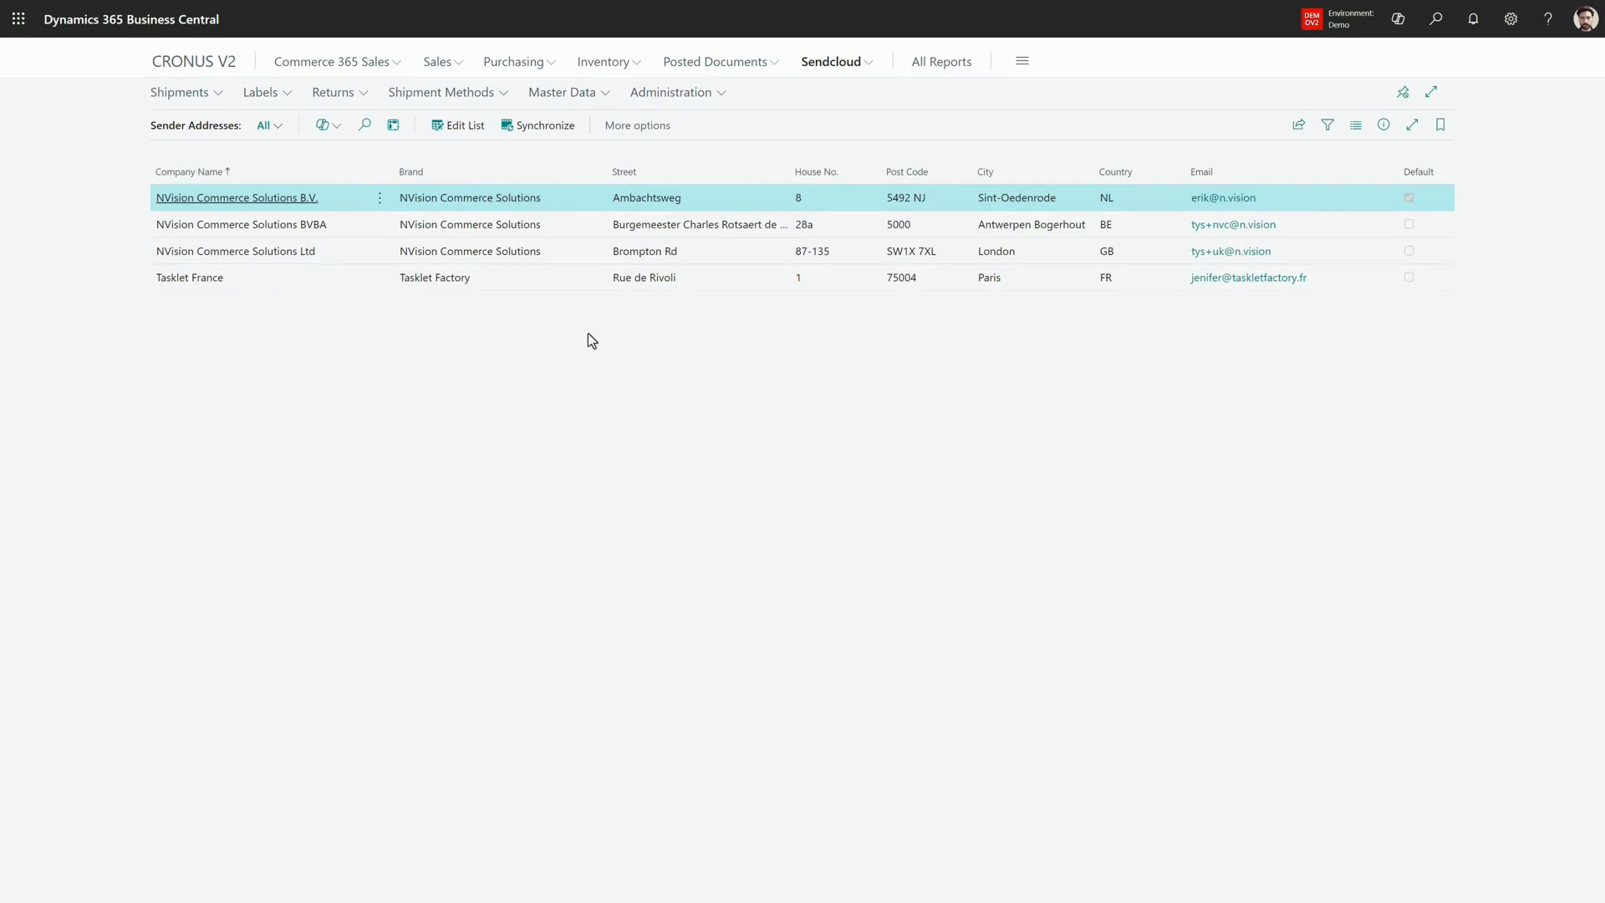
- Open the Sendcloud Setup page and expand its Shipping Costs, Weights and Service Points sections
{"action": "left_click", "coordinate": [689, 94]}
{"action": "left_click", "coordinate": [682, 209]}
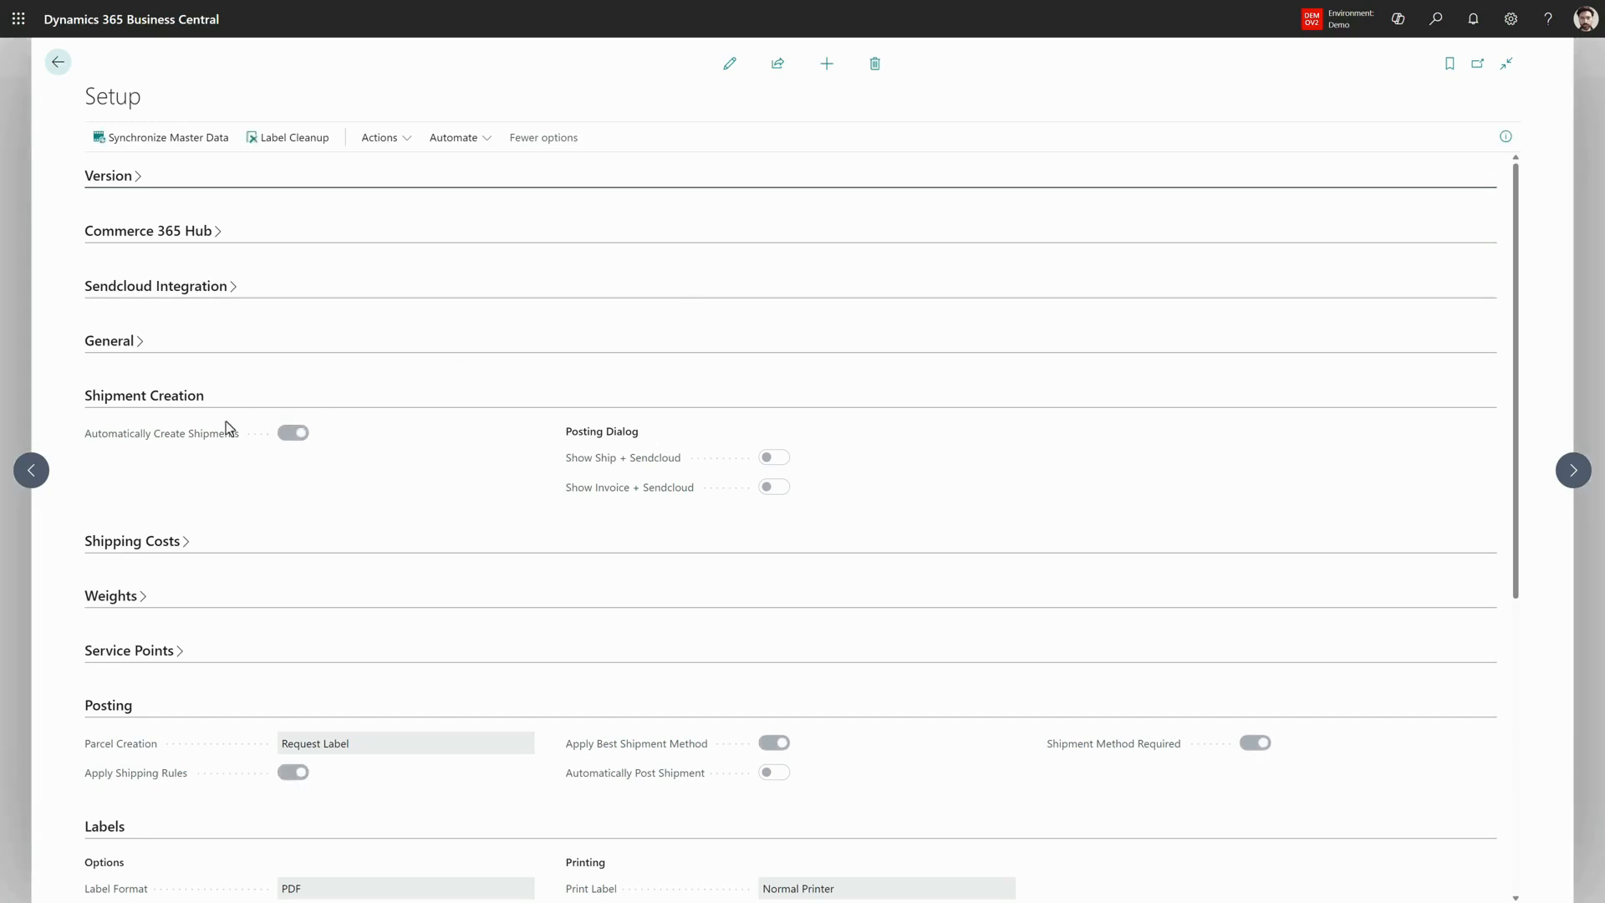
{"action": "mouse_move", "coordinate": [171, 443]}
{"action": "left_click", "coordinate": [168, 542]}
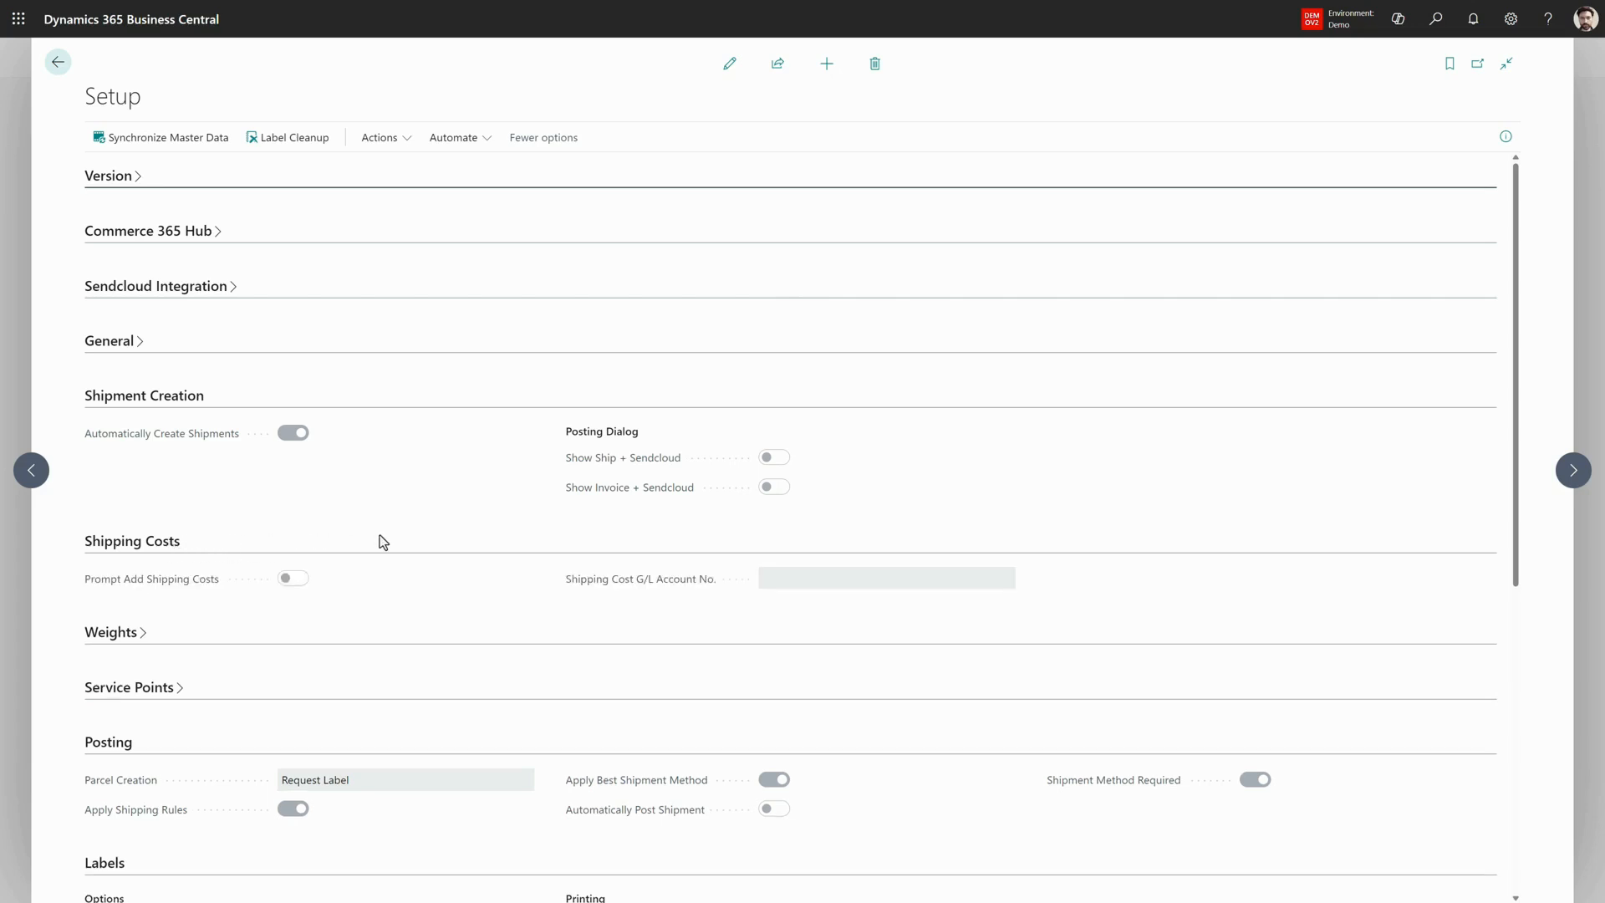
{"action": "scroll", "coordinate": [382, 542], "scroll_direction": "down", "scroll_amount": 1}
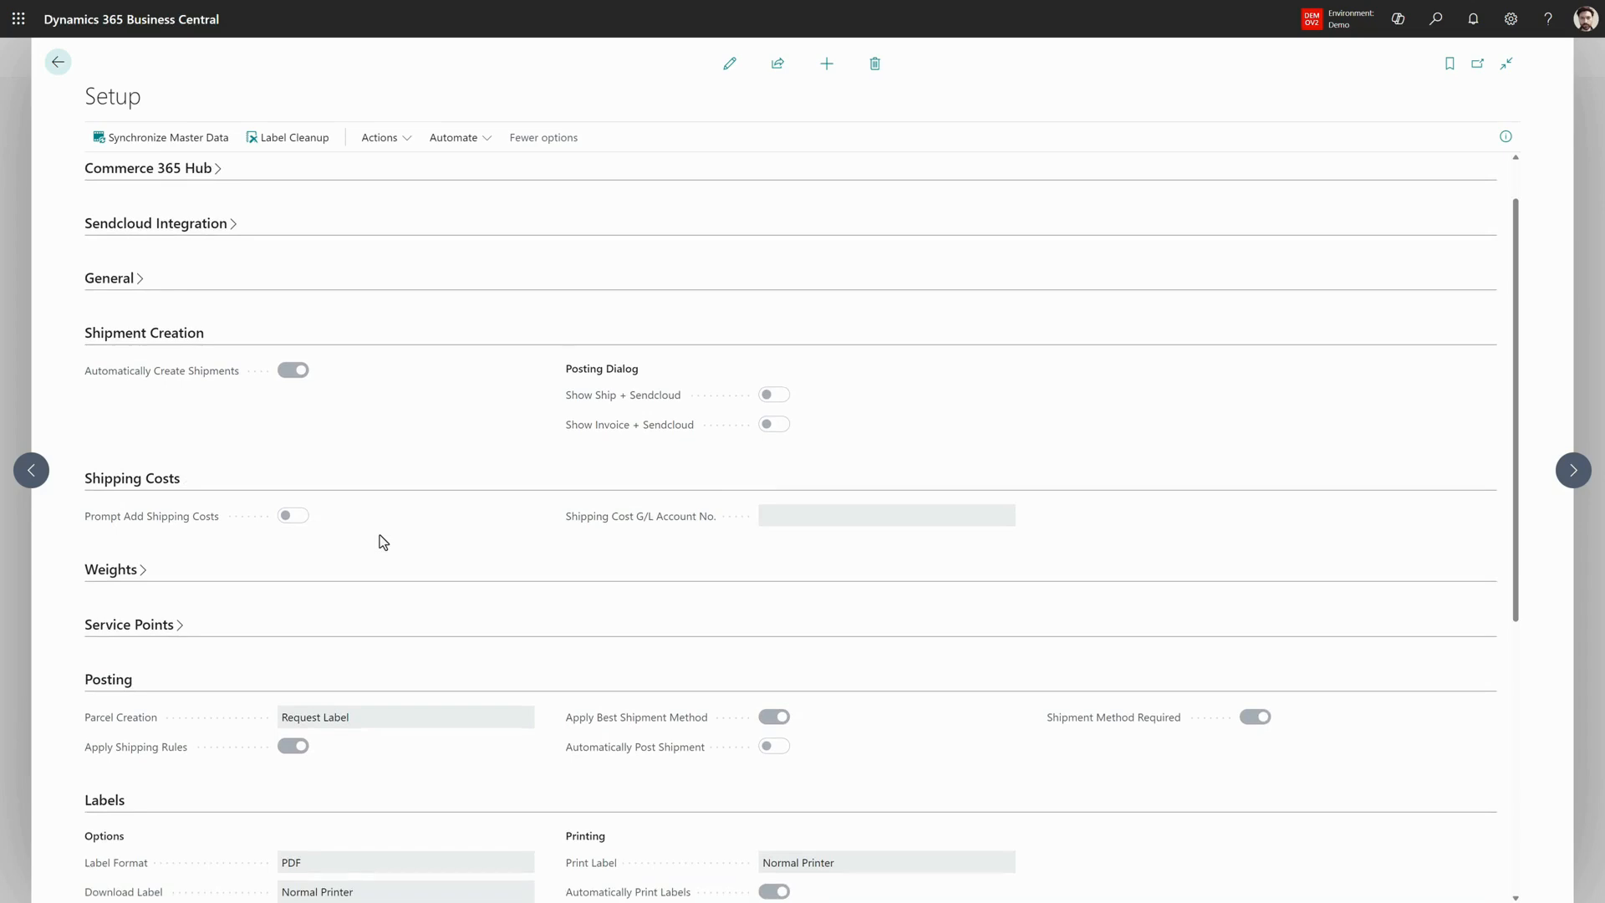
{"action": "scroll", "coordinate": [383, 542], "scroll_direction": "down", "scroll_amount": 1}
{"action": "scroll", "coordinate": [379, 536], "scroll_direction": "down", "scroll_amount": 1}
{"action": "left_click", "coordinate": [380, 535]}
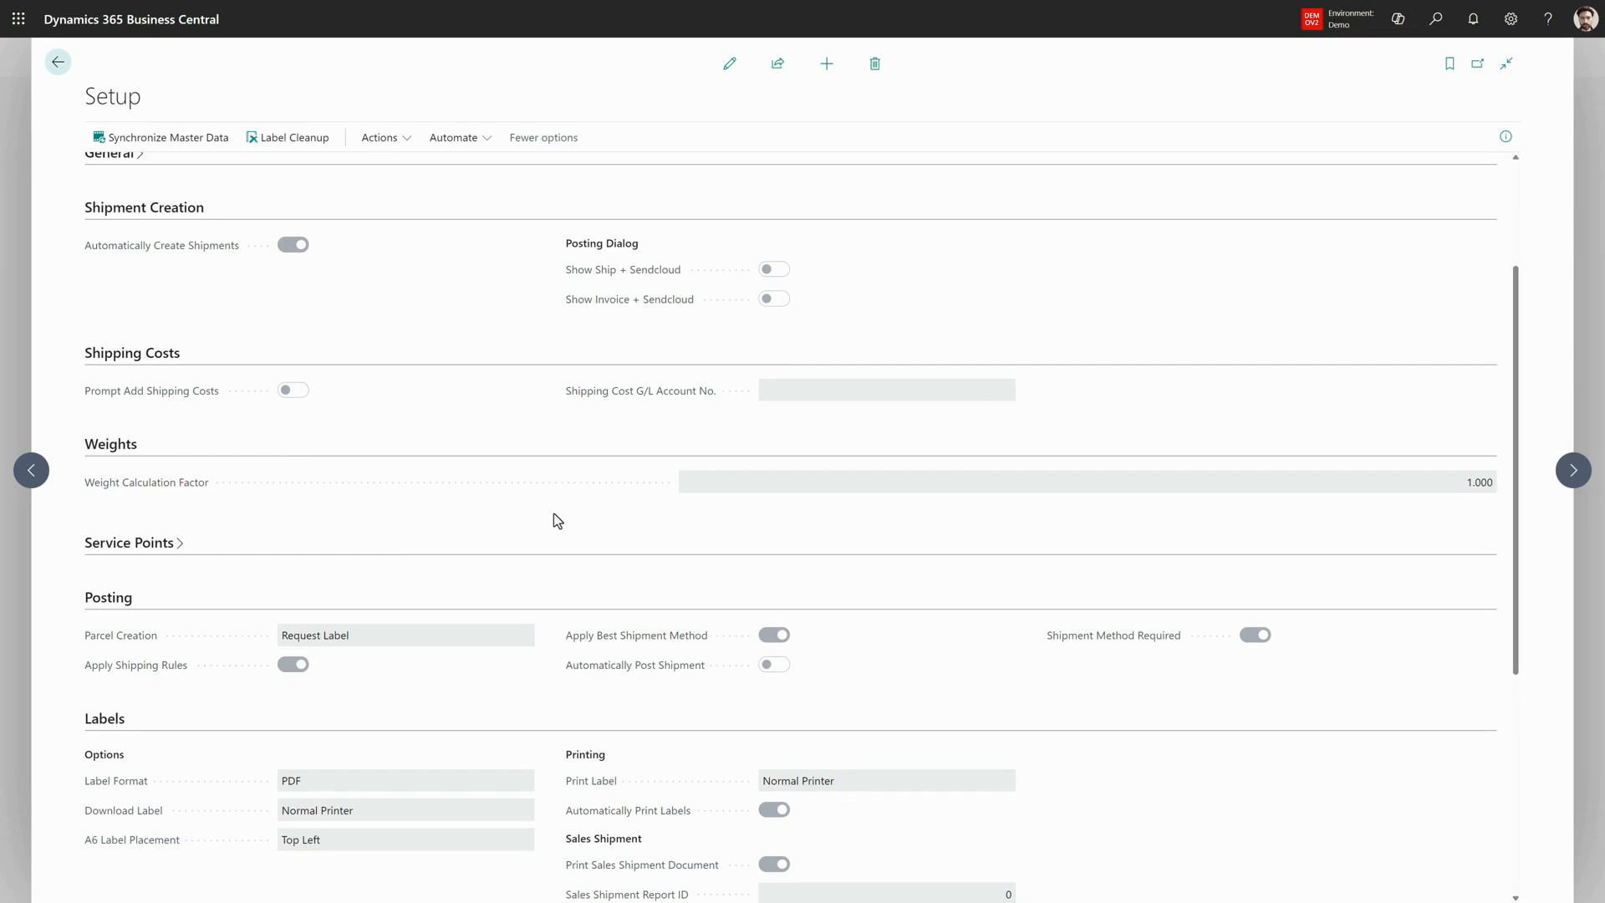
{"action": "left_click", "coordinate": [154, 545]}
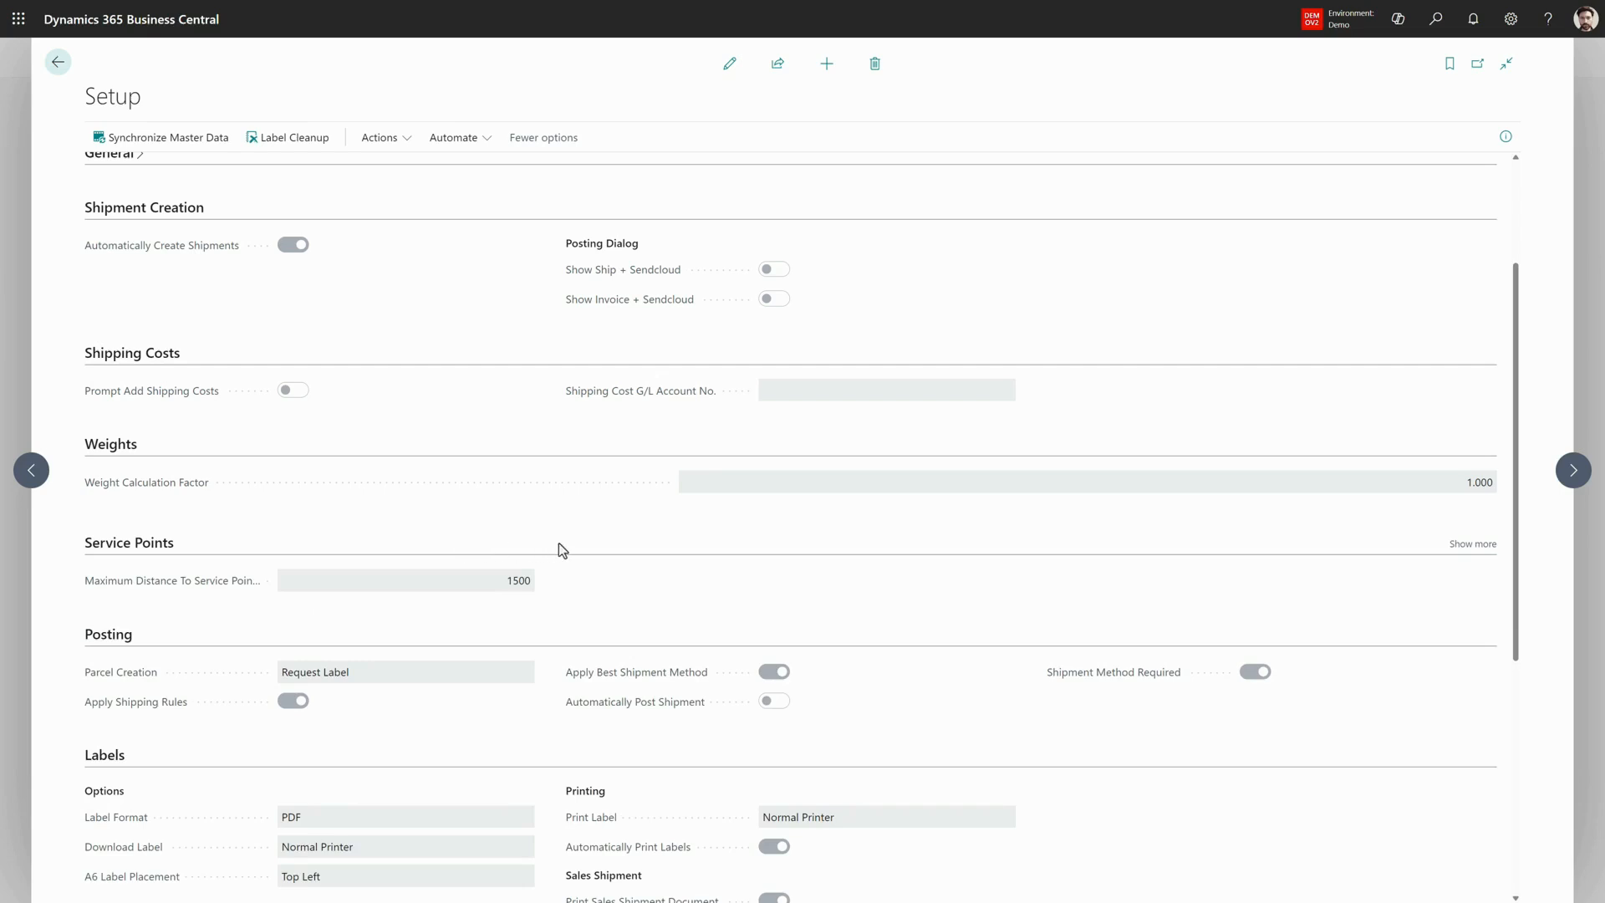
- Review the Posting and Labels settings, including printing and PrintNode options, and close the Setup page
{"action": "scroll", "coordinate": [559, 548], "scroll_direction": "down", "scroll_amount": 1}
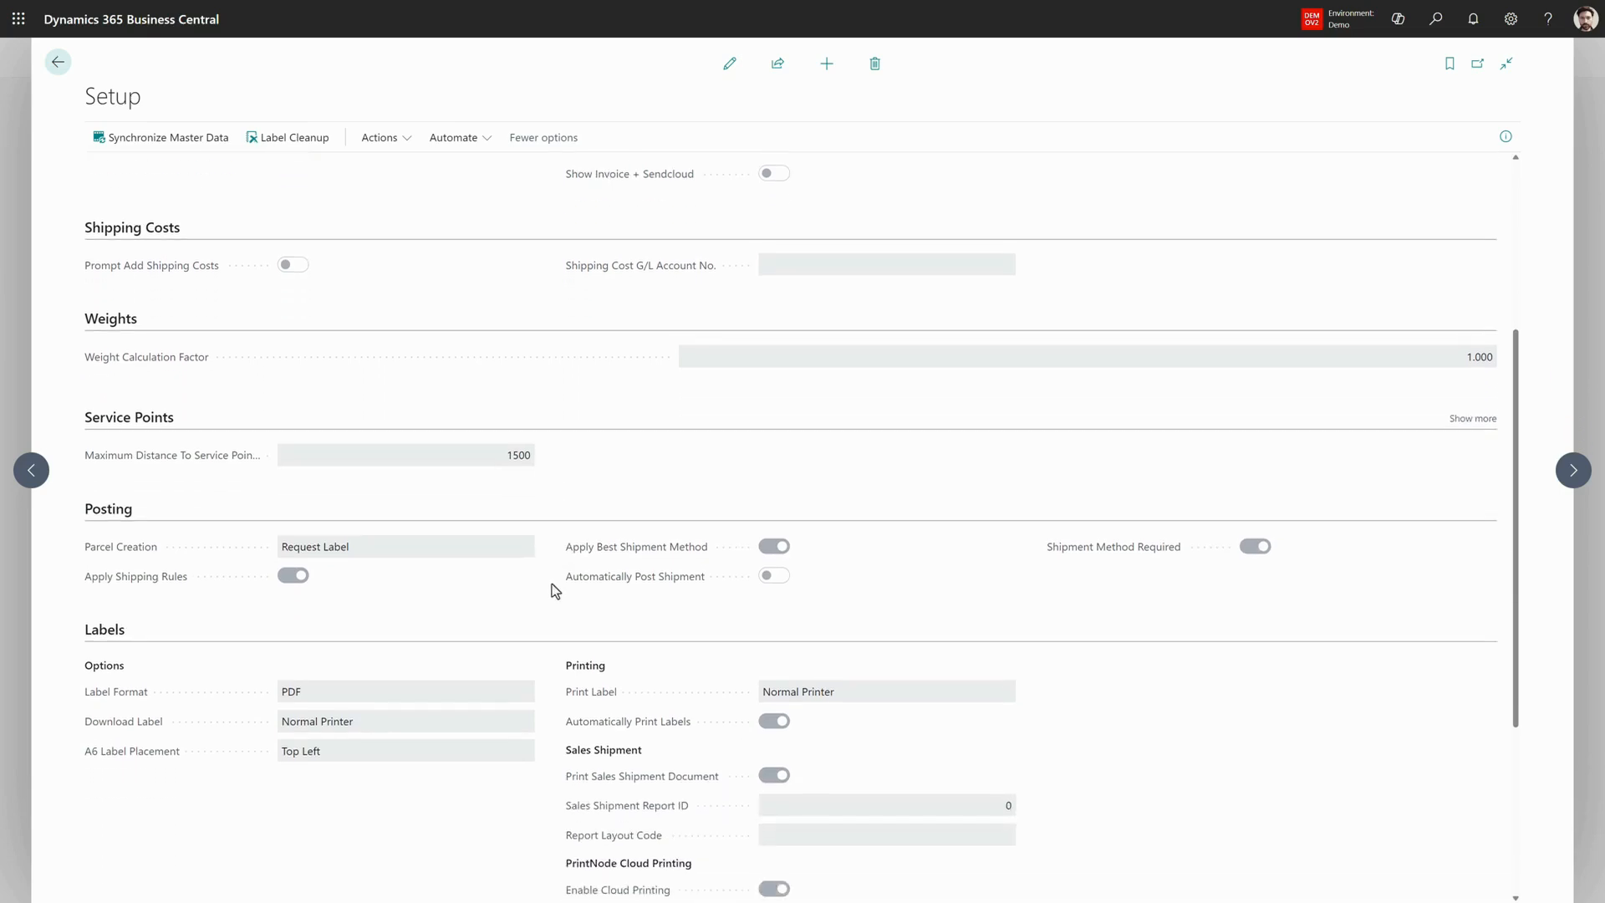
{"action": "scroll", "coordinate": [552, 585], "scroll_direction": "down", "scroll_amount": 1}
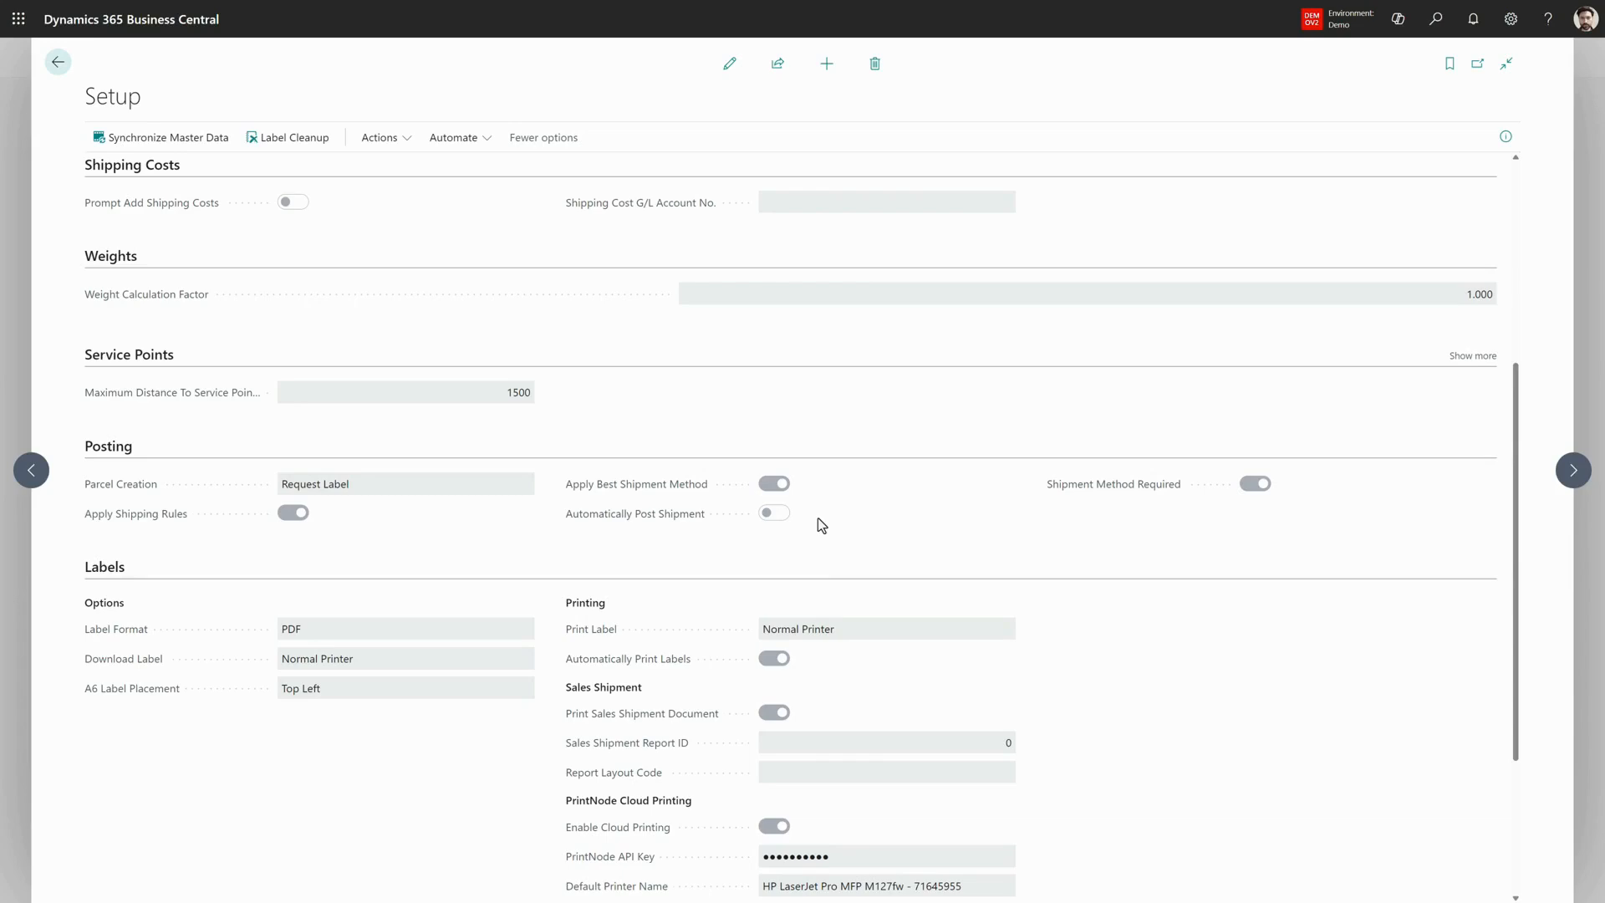
{"action": "scroll", "coordinate": [817, 519], "scroll_direction": "down", "scroll_amount": 3}
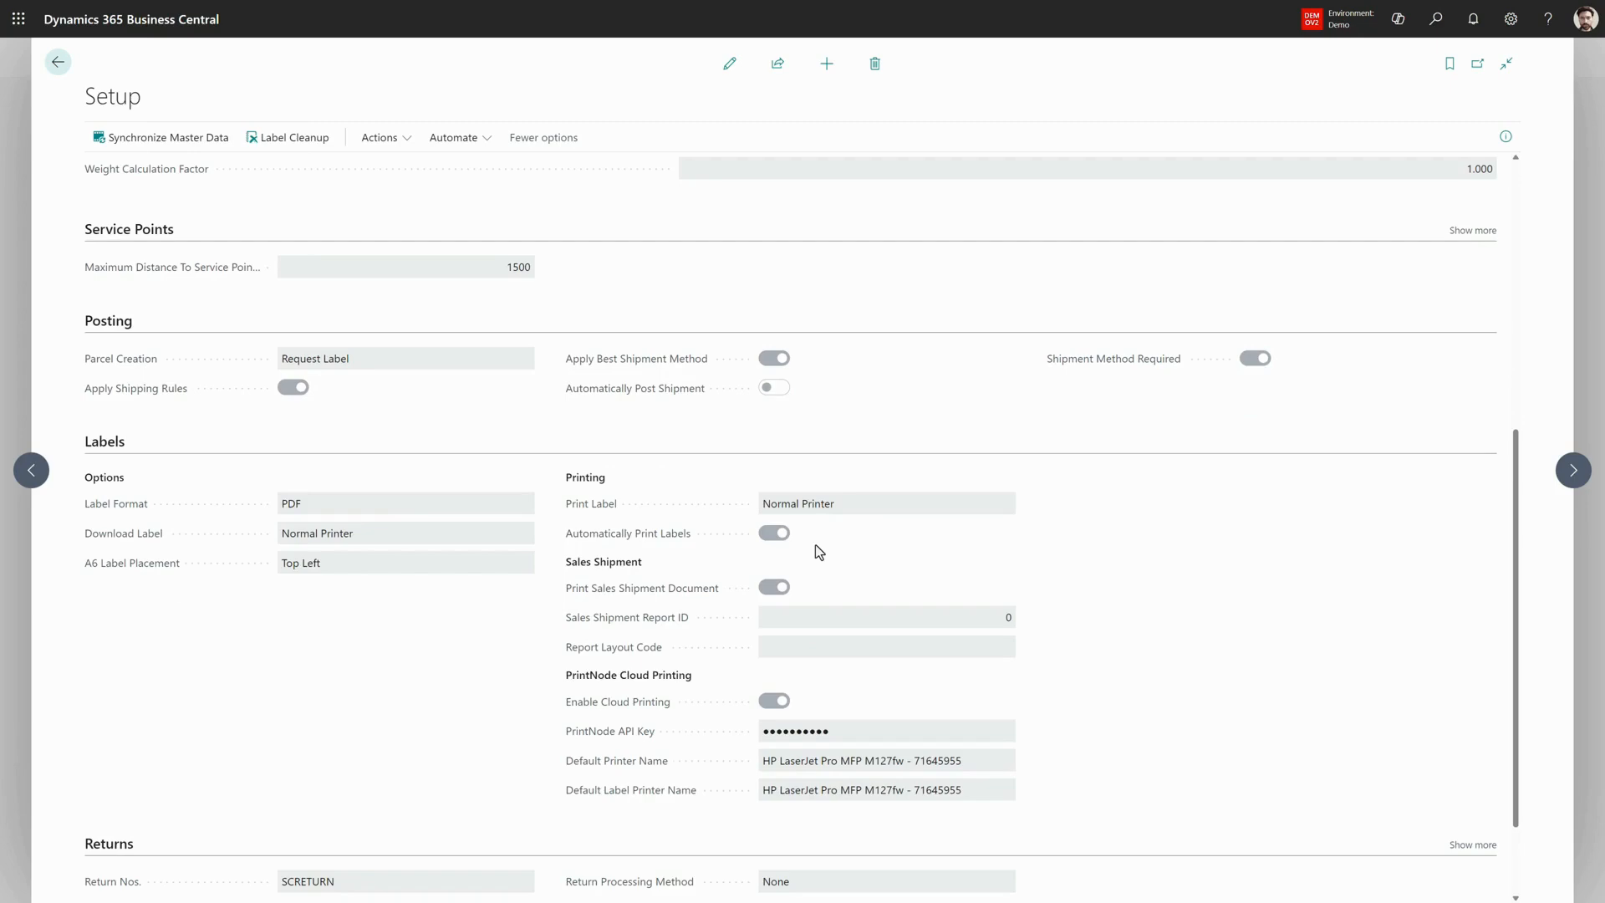
{"action": "left_click", "coordinate": [58, 63]}
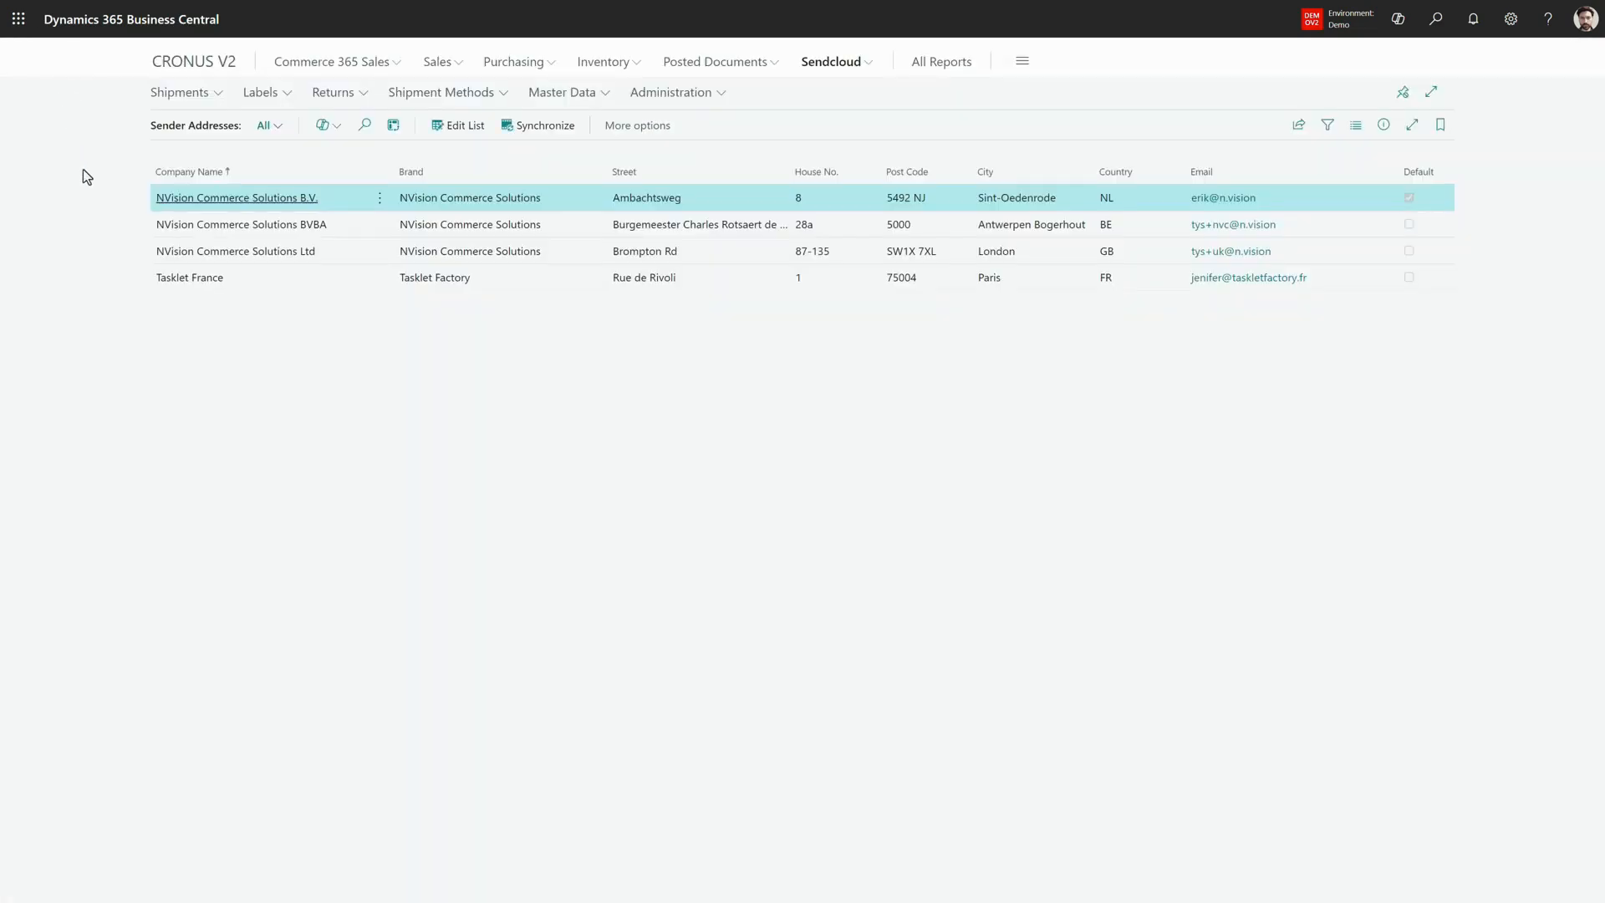
- Create a new sales order for the customer Adatum Corporation from the Customers list
{"action": "left_click", "coordinate": [187, 67]}
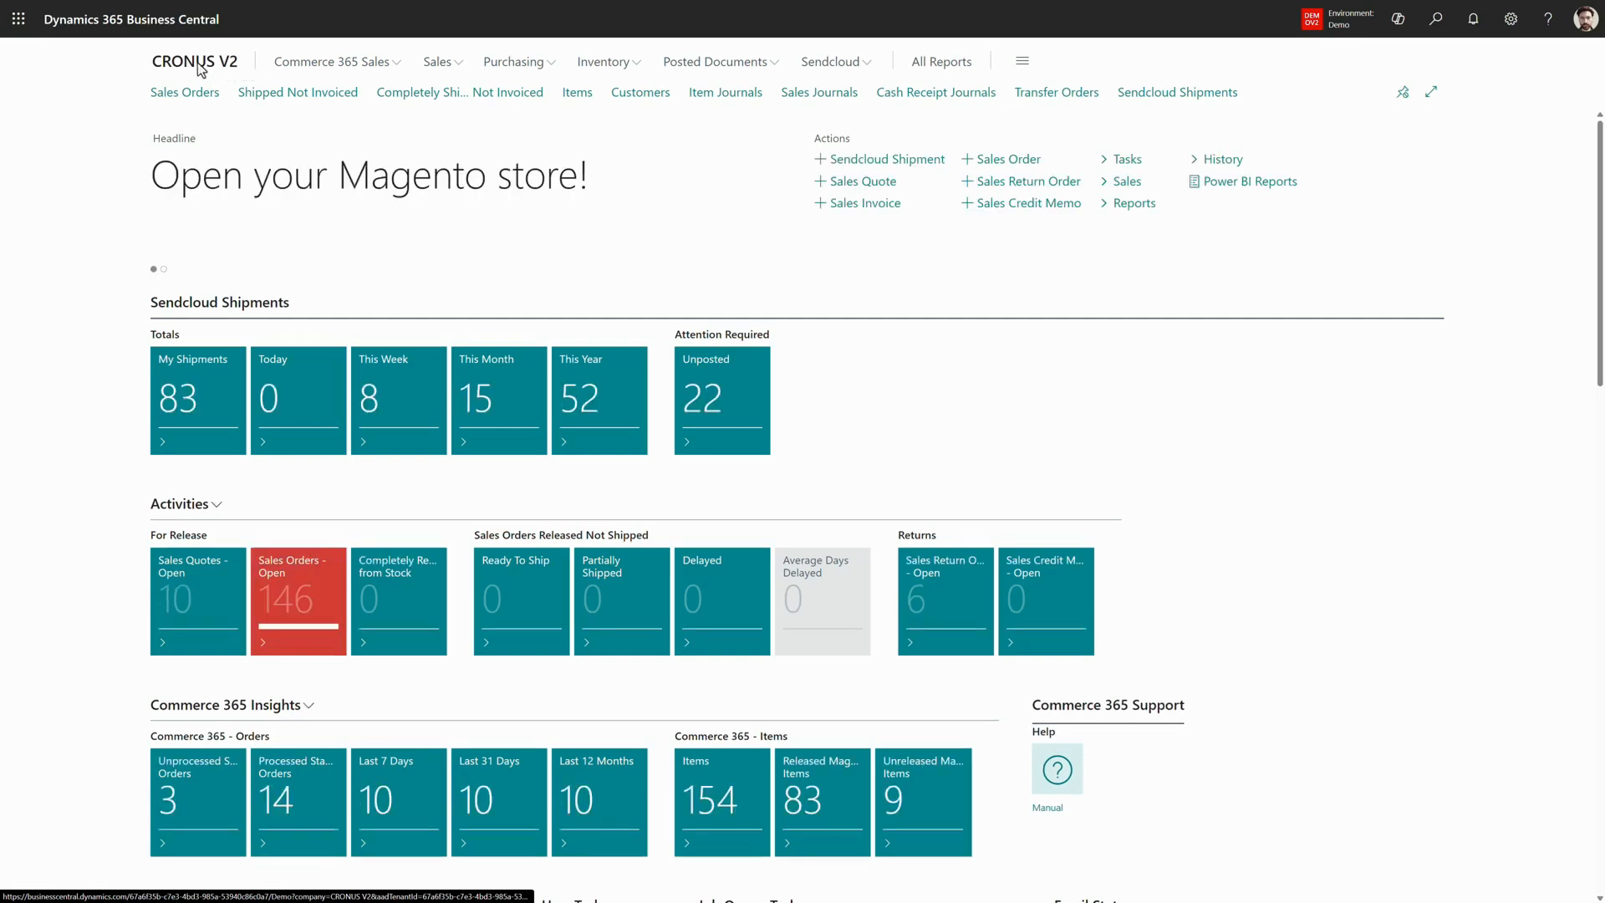
{"action": "left_click", "coordinate": [658, 93]}
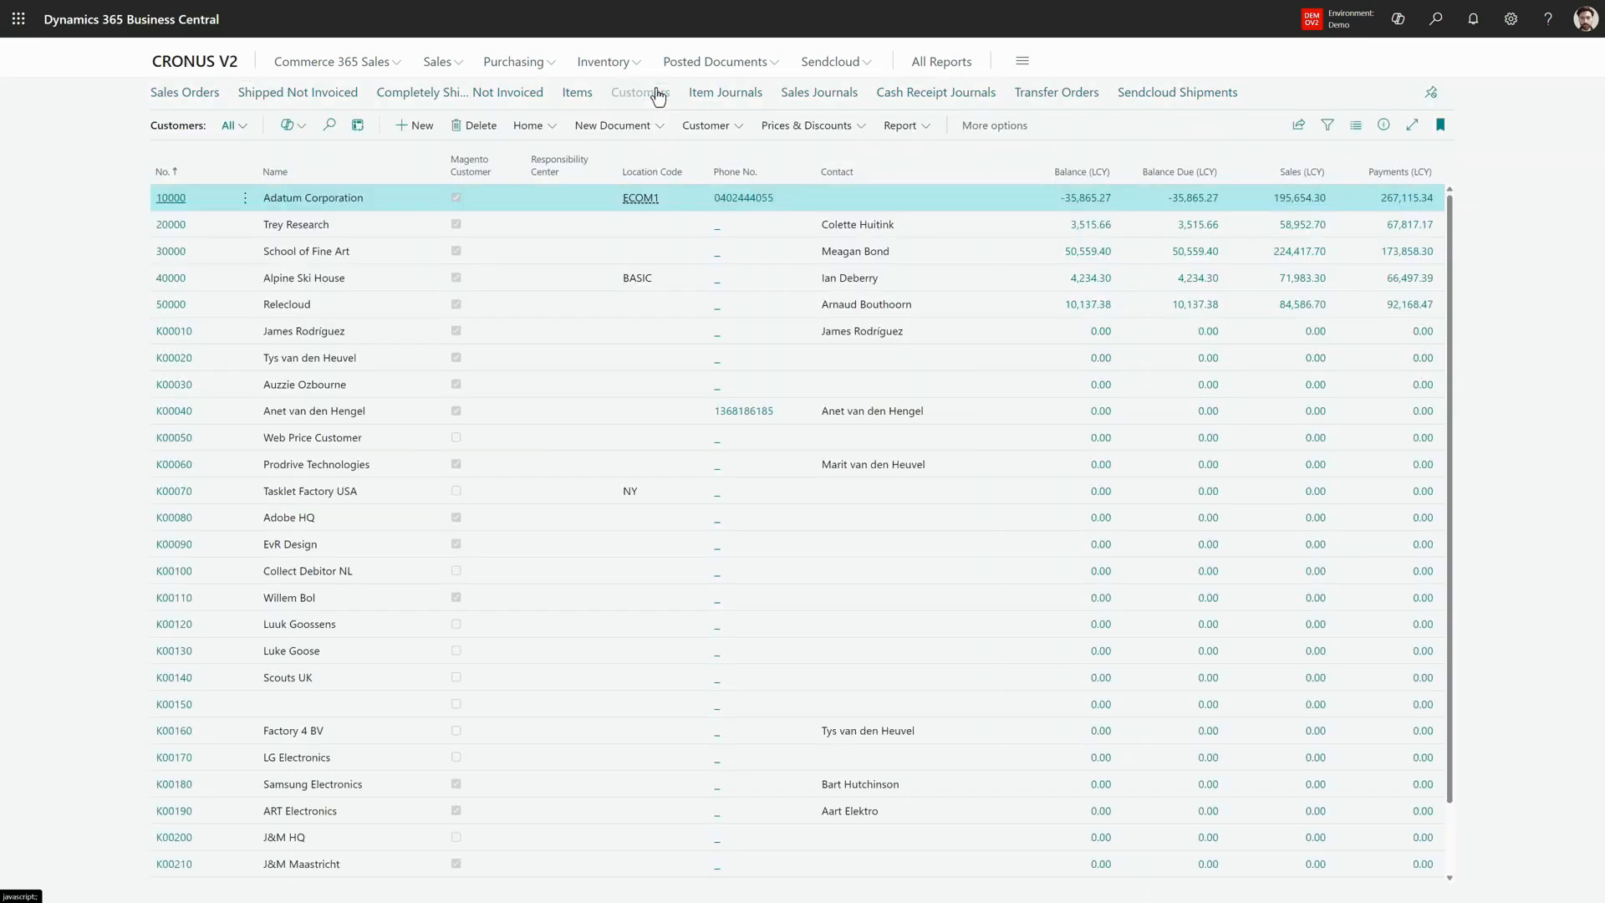
{"action": "left_click", "coordinate": [171, 199]}
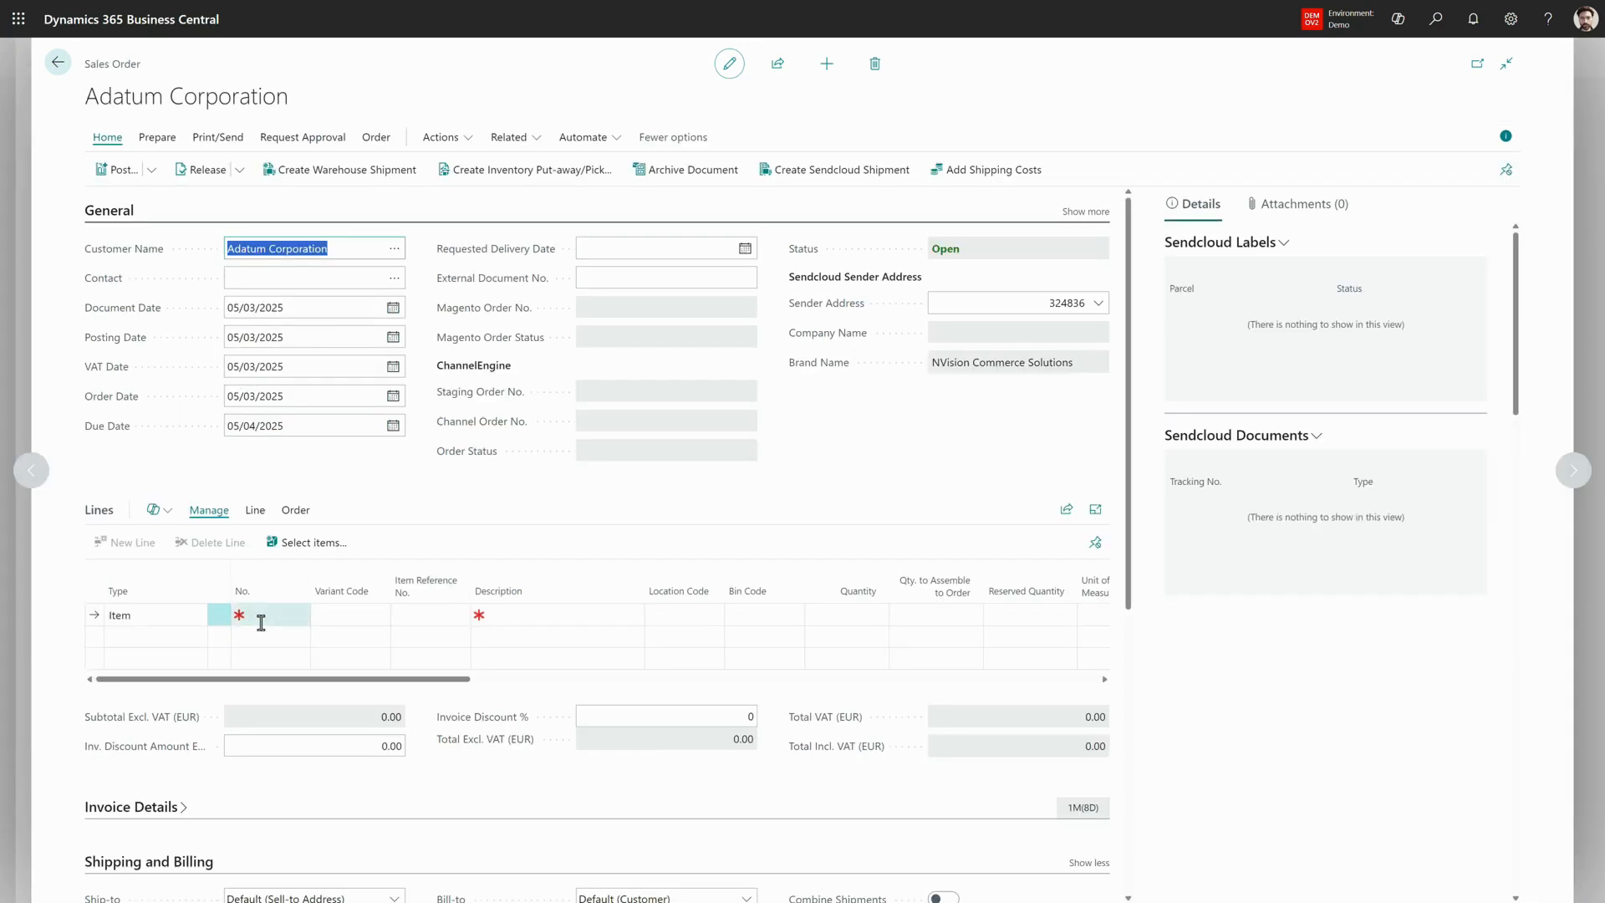
- Add an item line for the AMSTERDAM Lamp (1928-S) to the sales order with quantity 2
{"action": "left_click", "coordinate": [260, 621]}
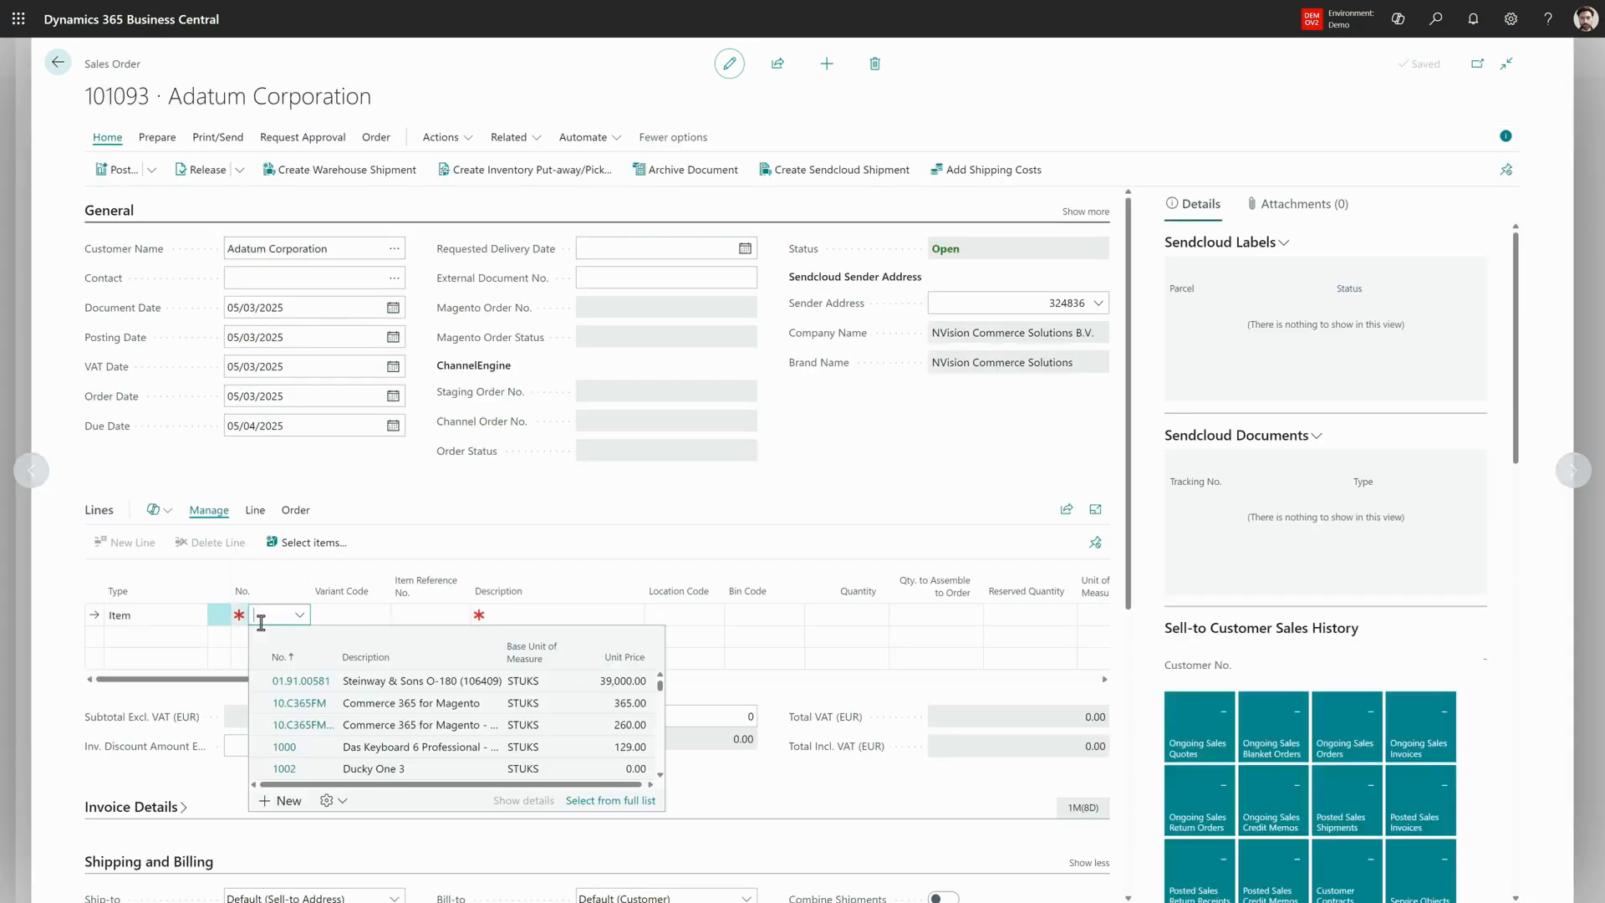
{"action": "type", "text": "amster"}
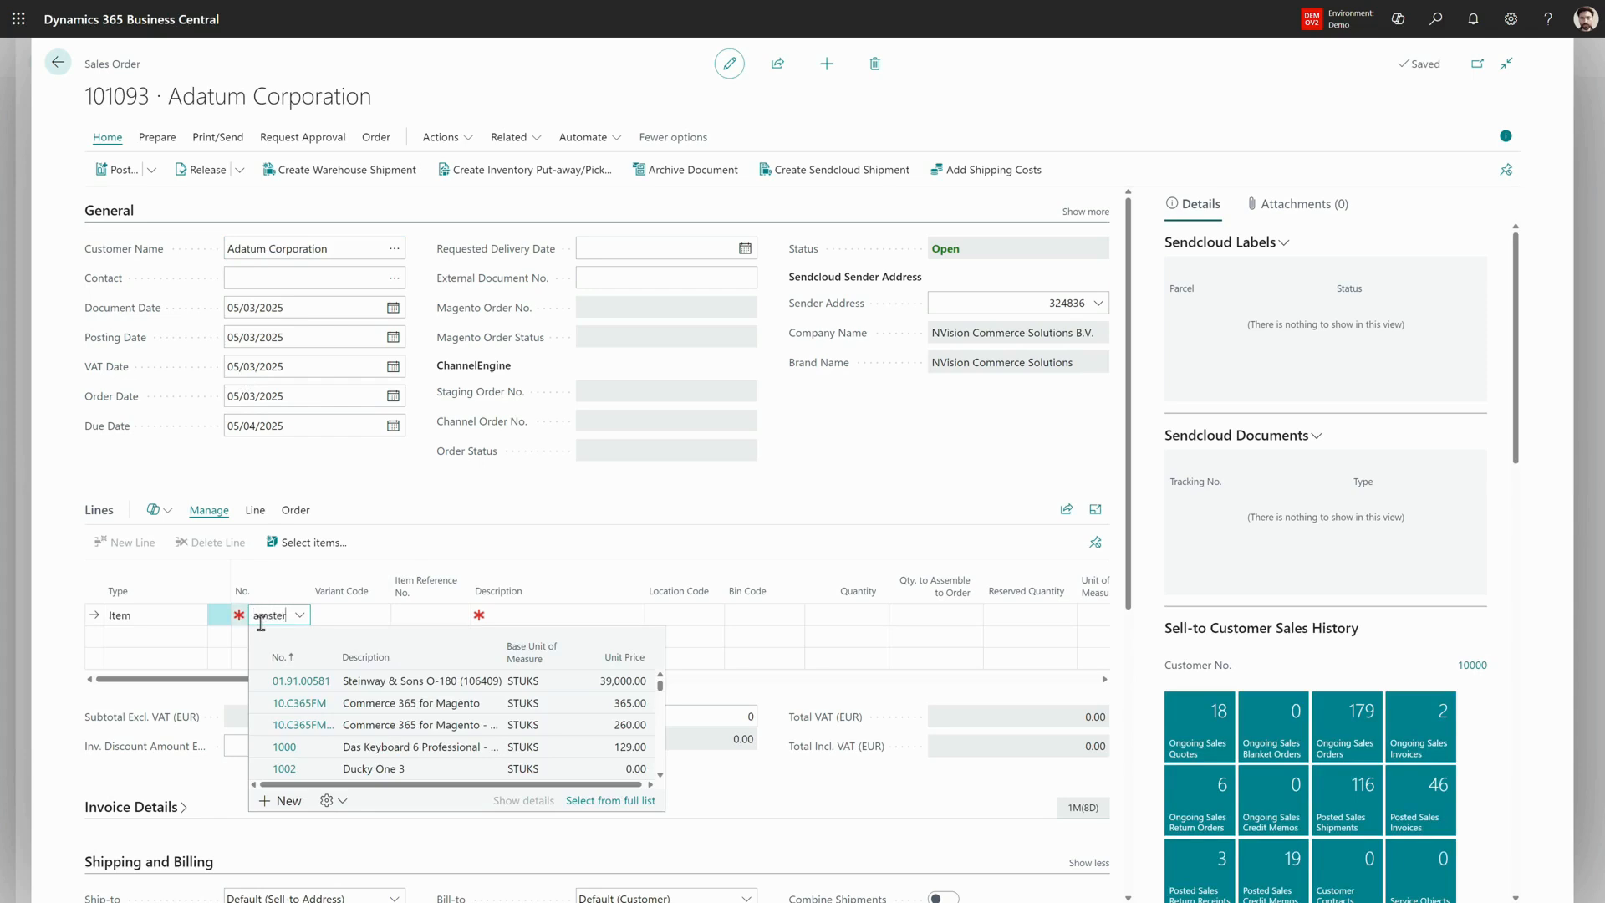
{"action": "left_click", "coordinate": [831, 616]}
{"action": "key", "text": "Tab"}
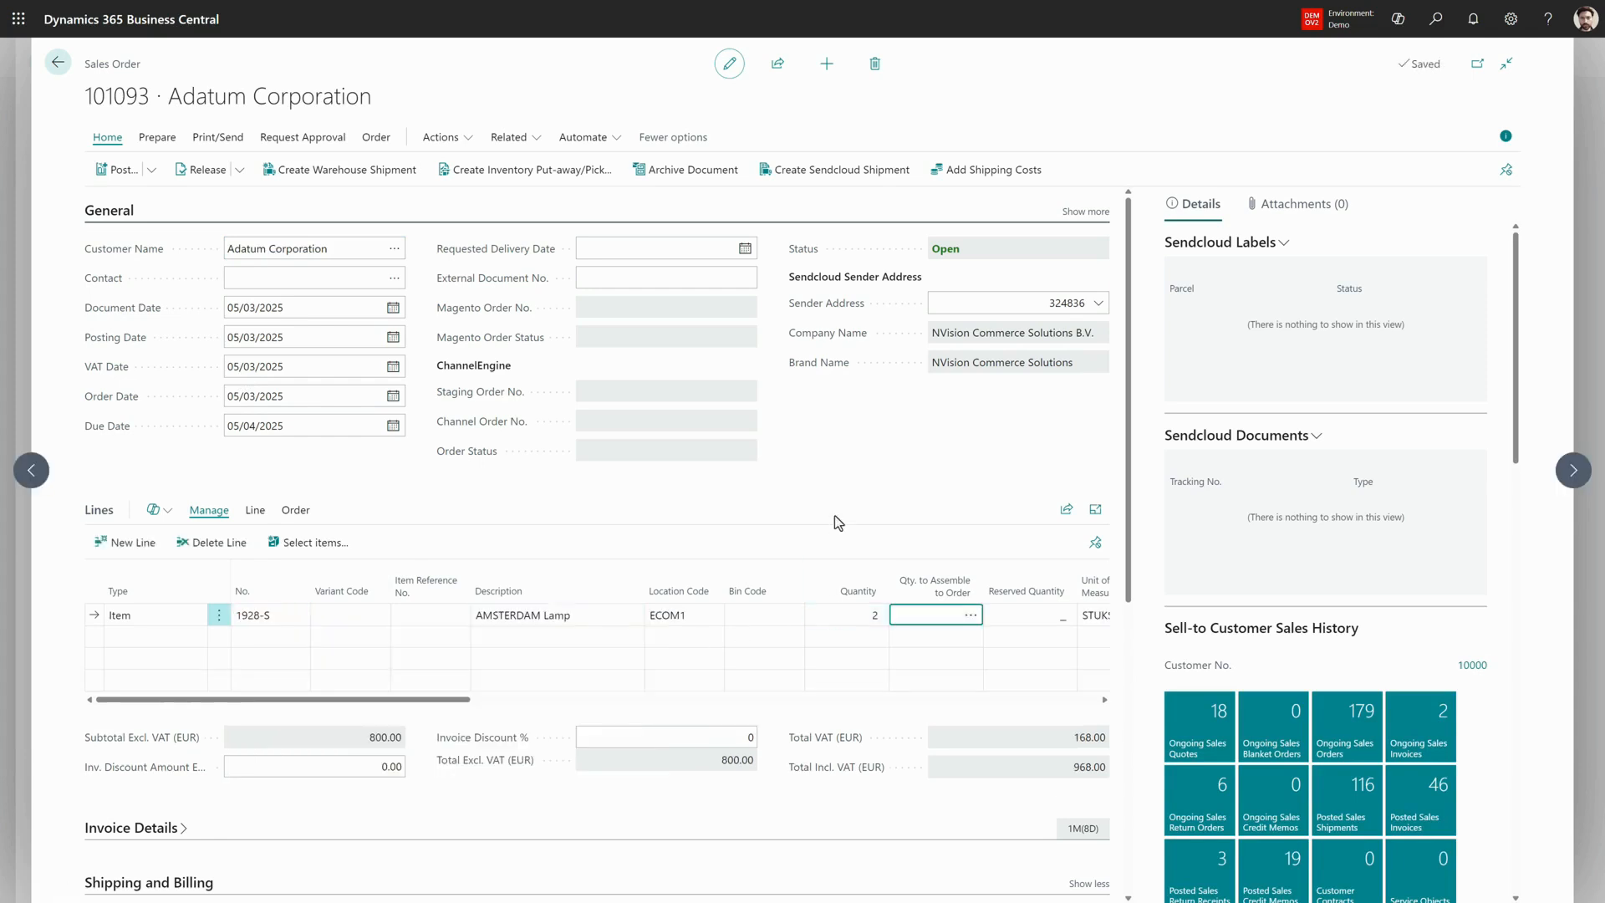
{"action": "left_click", "coordinate": [834, 515]}
- Create a warehouse shipment from the sales order and create a warehouse pick for it with the default options
{"action": "left_click", "coordinate": [311, 179]}
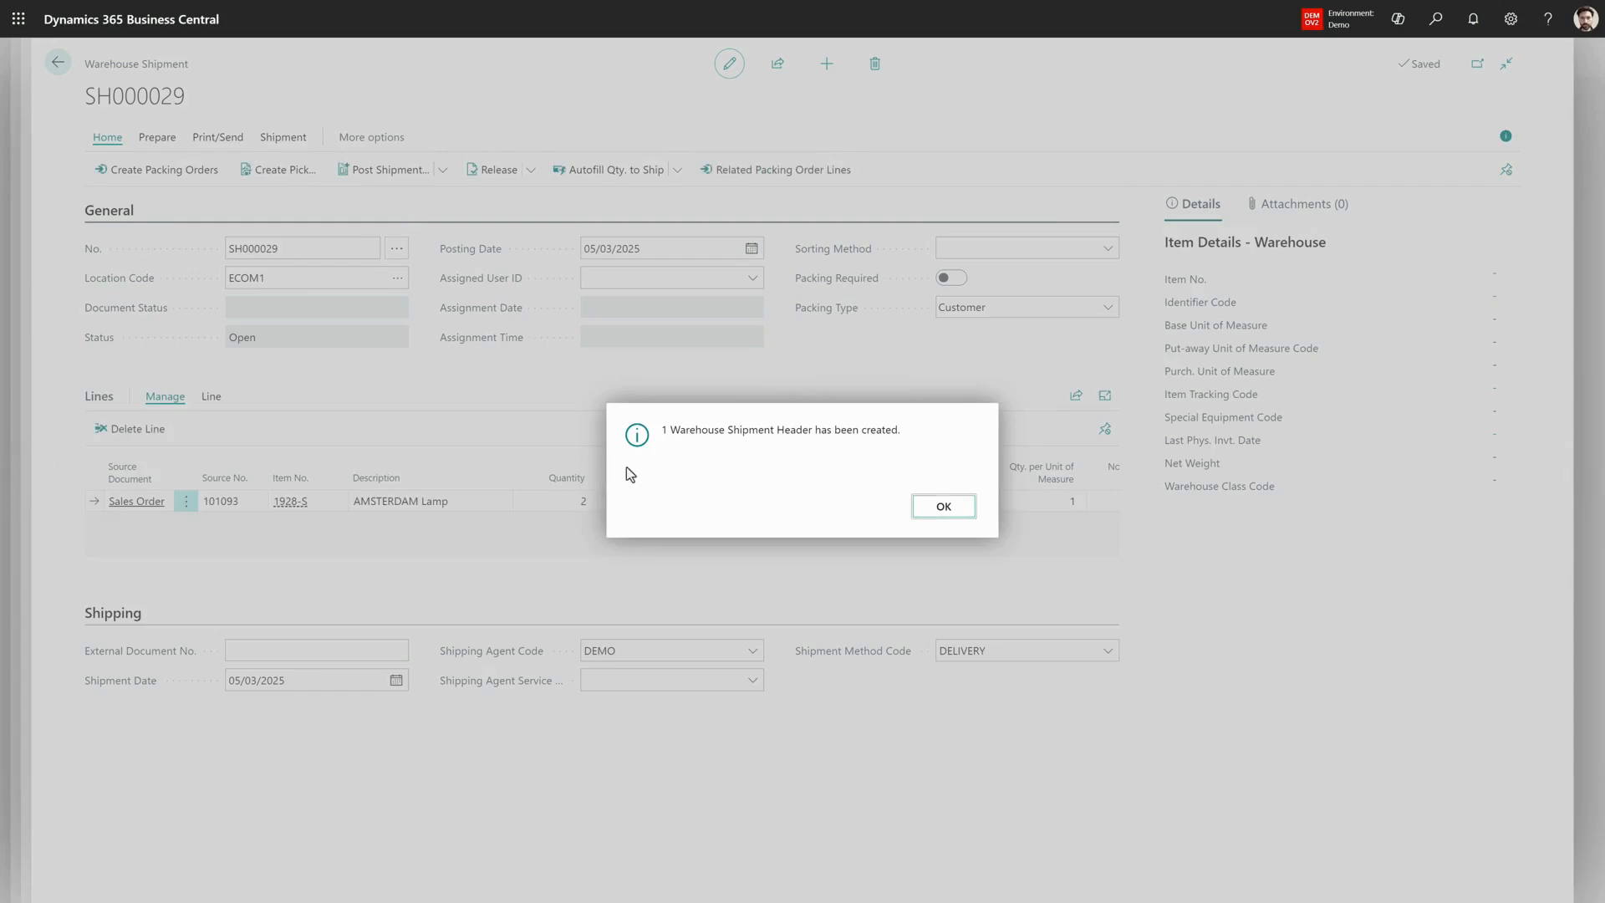
{"action": "left_click", "coordinate": [938, 507]}
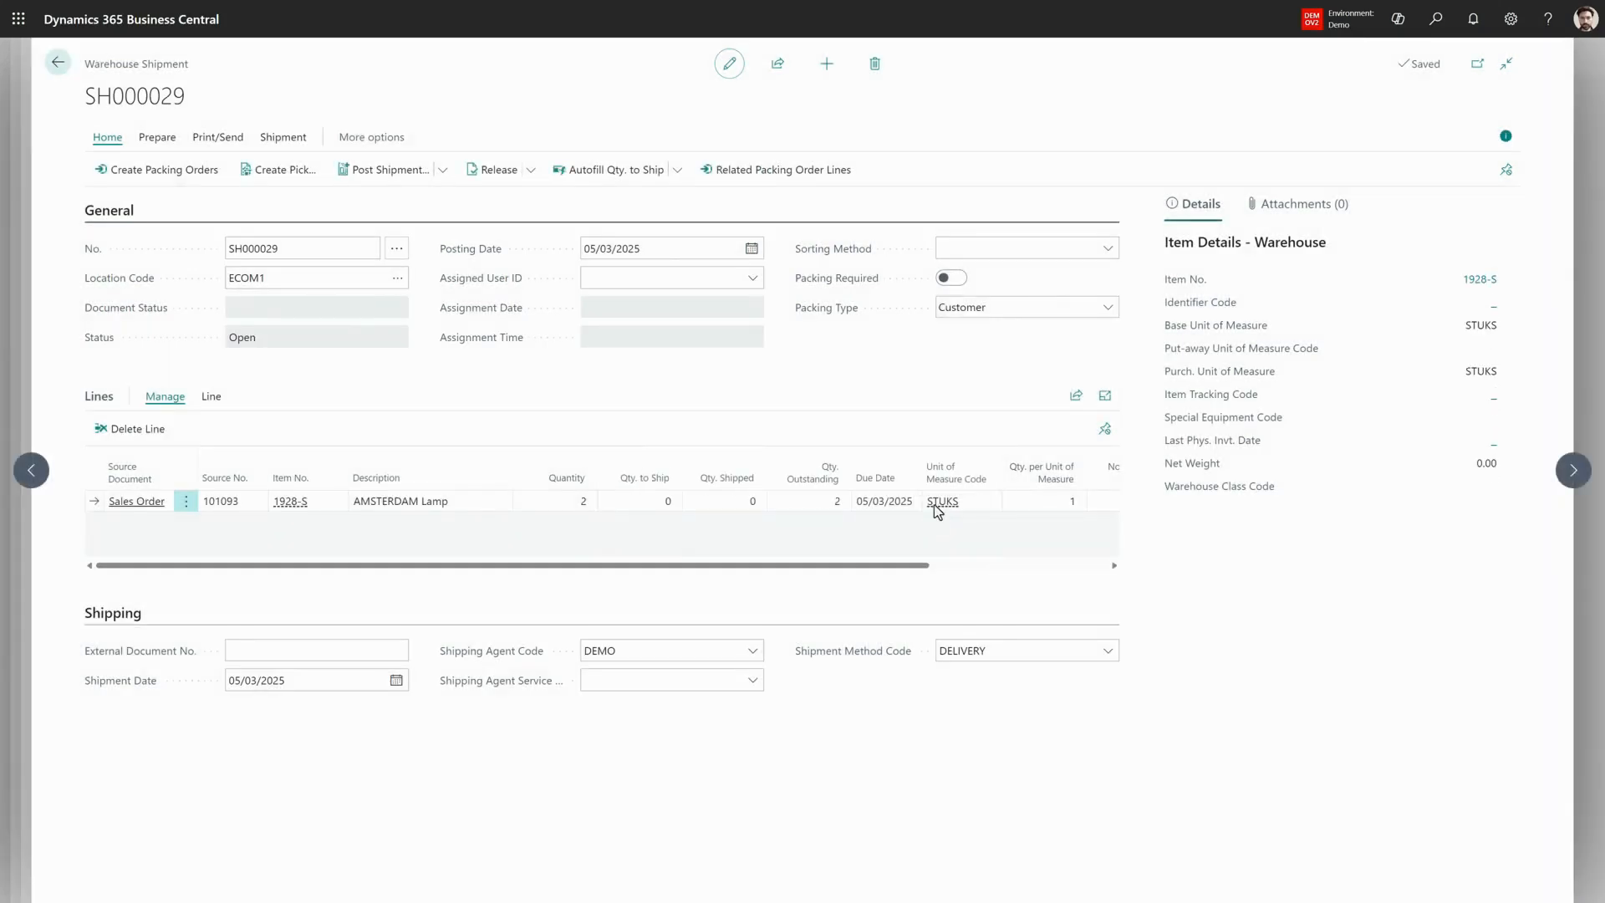
{"action": "left_click", "coordinate": [285, 178]}
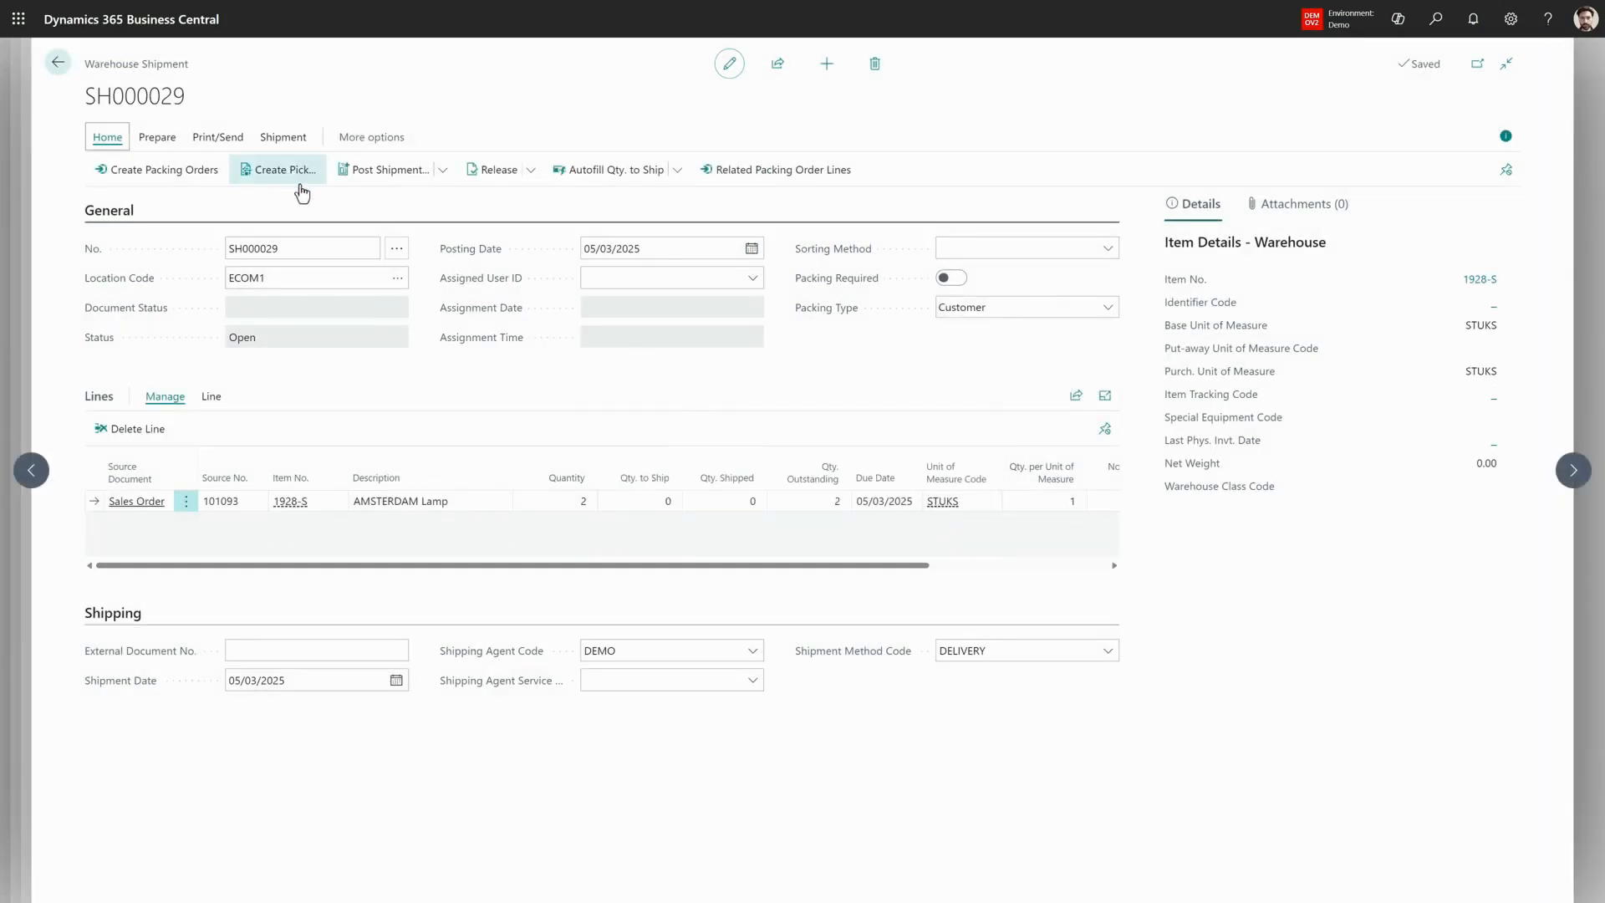
{"action": "left_click", "coordinate": [902, 647]}
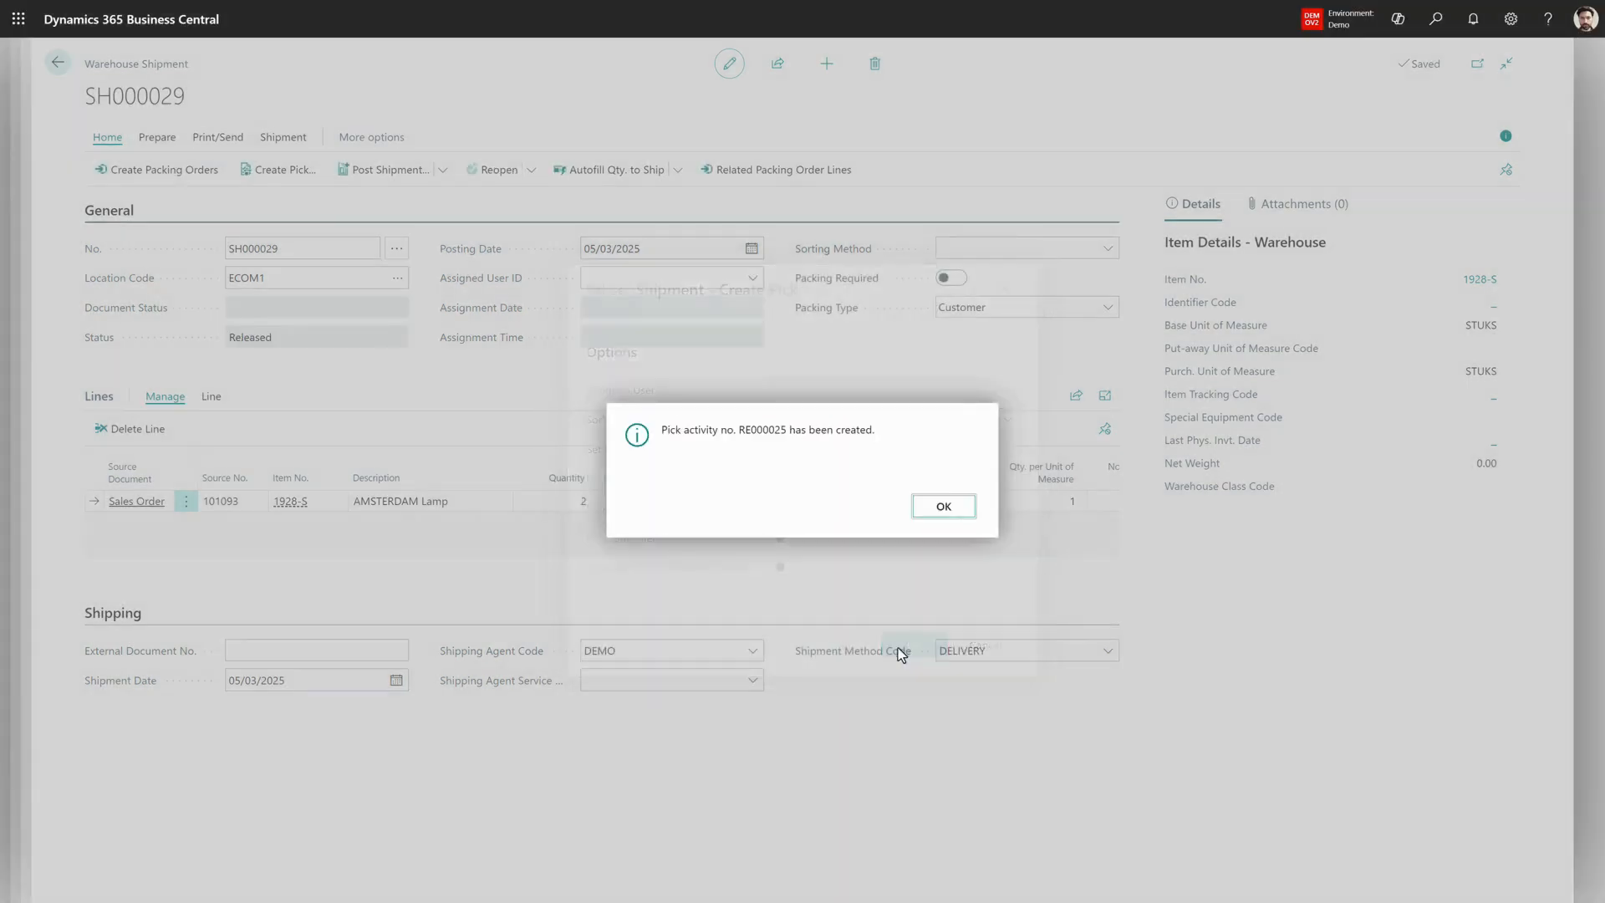
{"action": "left_click", "coordinate": [929, 508]}
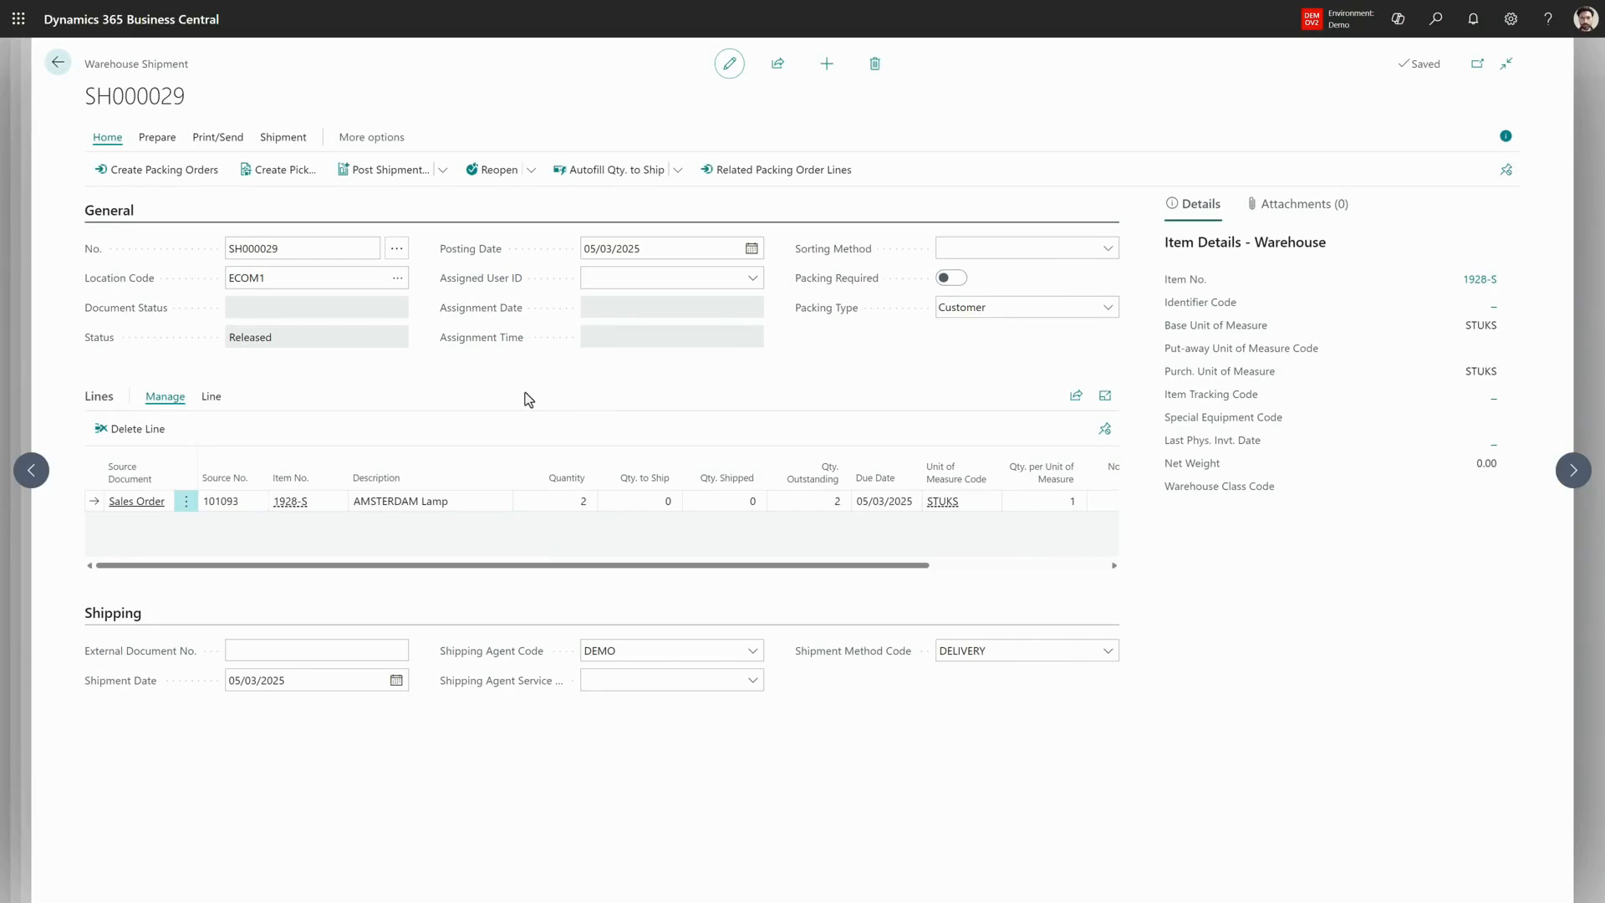
- Open the pick document from the shipment's pick lines, register the pick and return to the warehouse shipment
{"action": "left_click", "coordinate": [277, 140]}
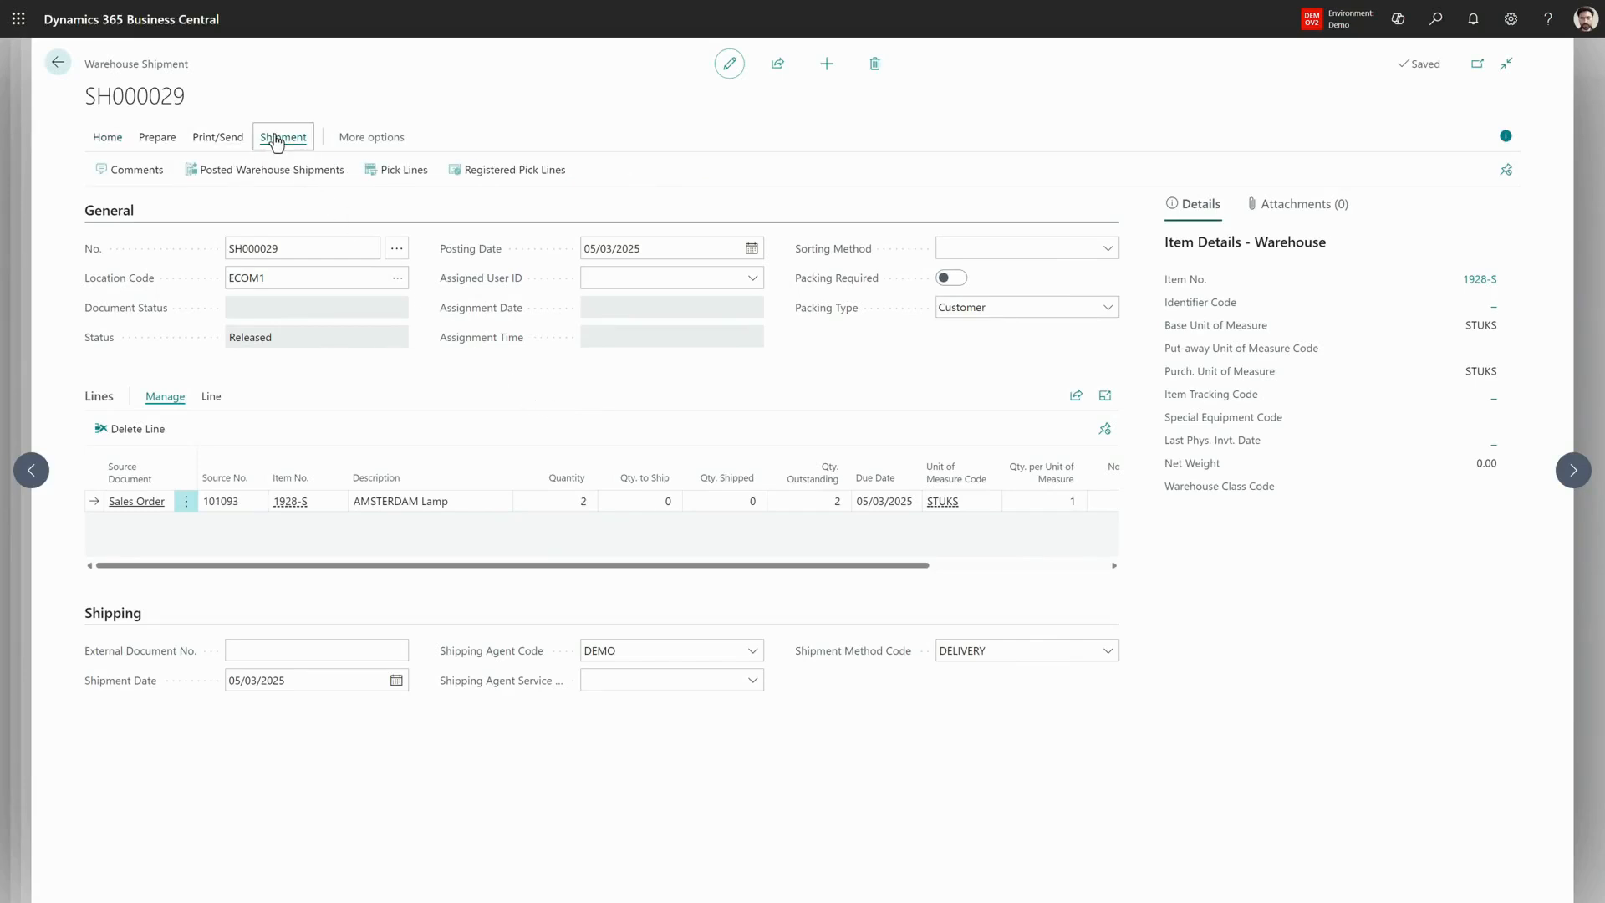
{"action": "key", "text": "Return"}
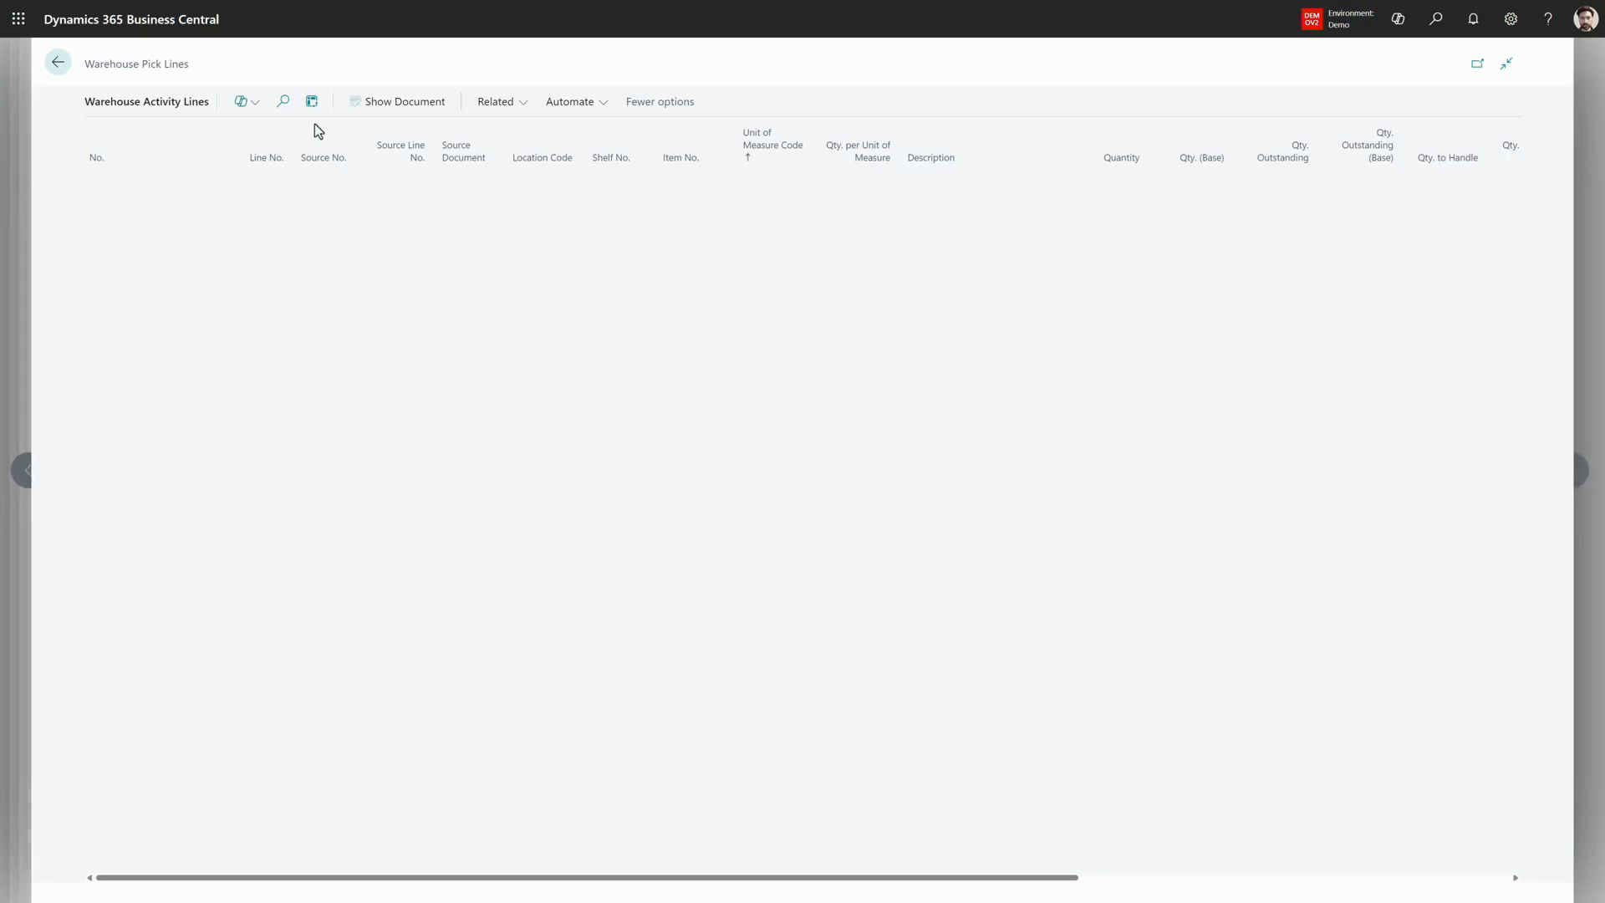
{"action": "left_click", "coordinate": [417, 104]}
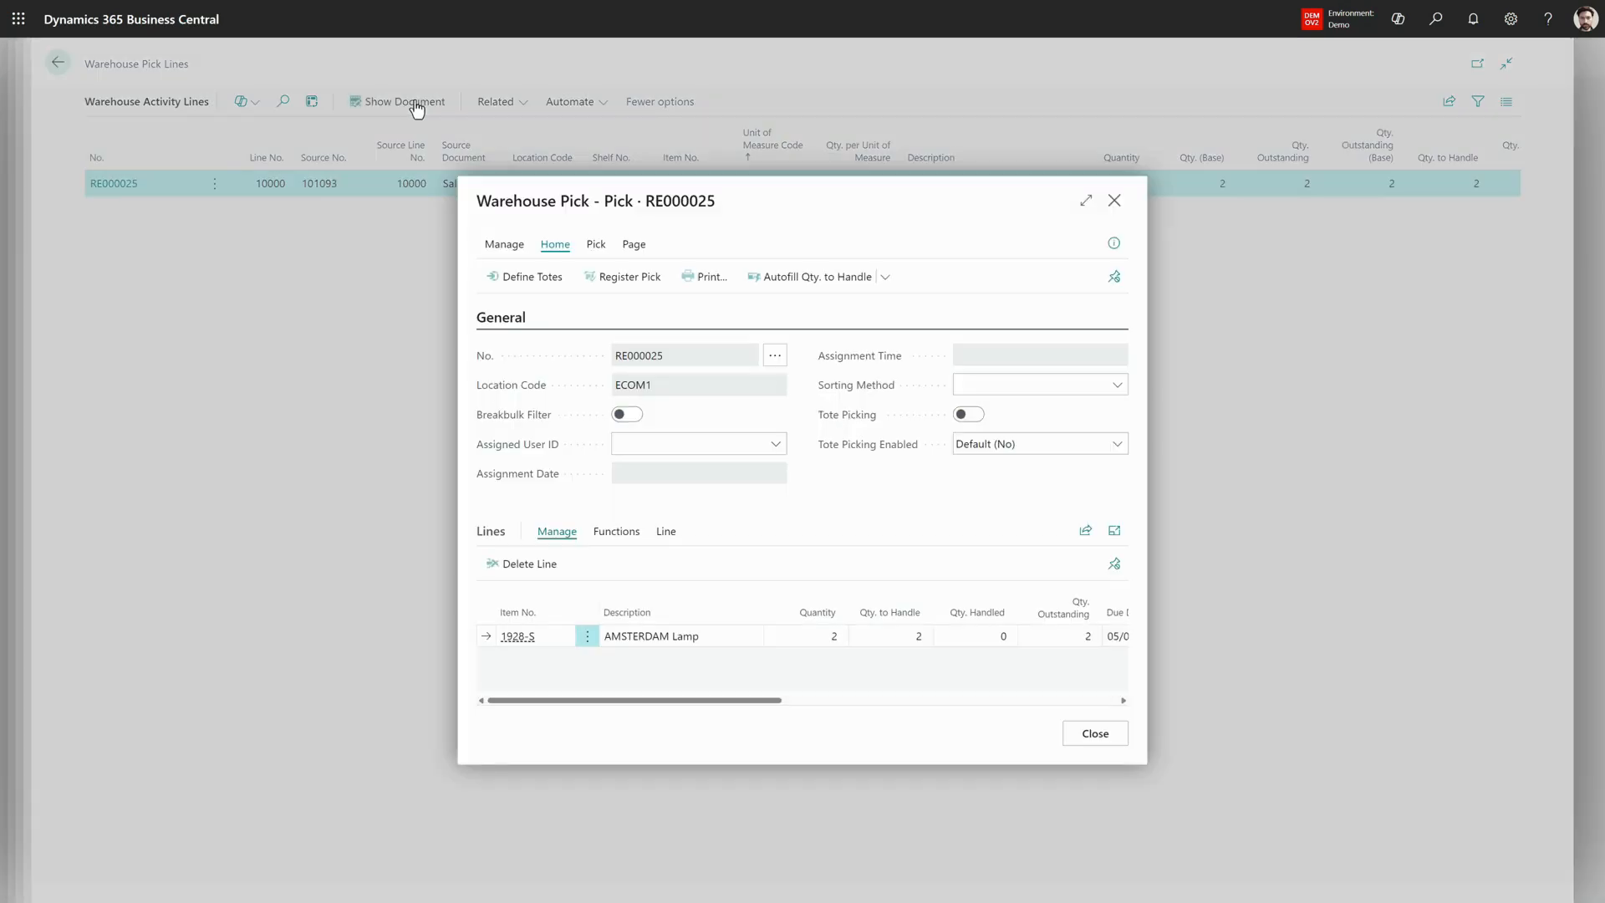
{"action": "left_click", "coordinate": [628, 279]}
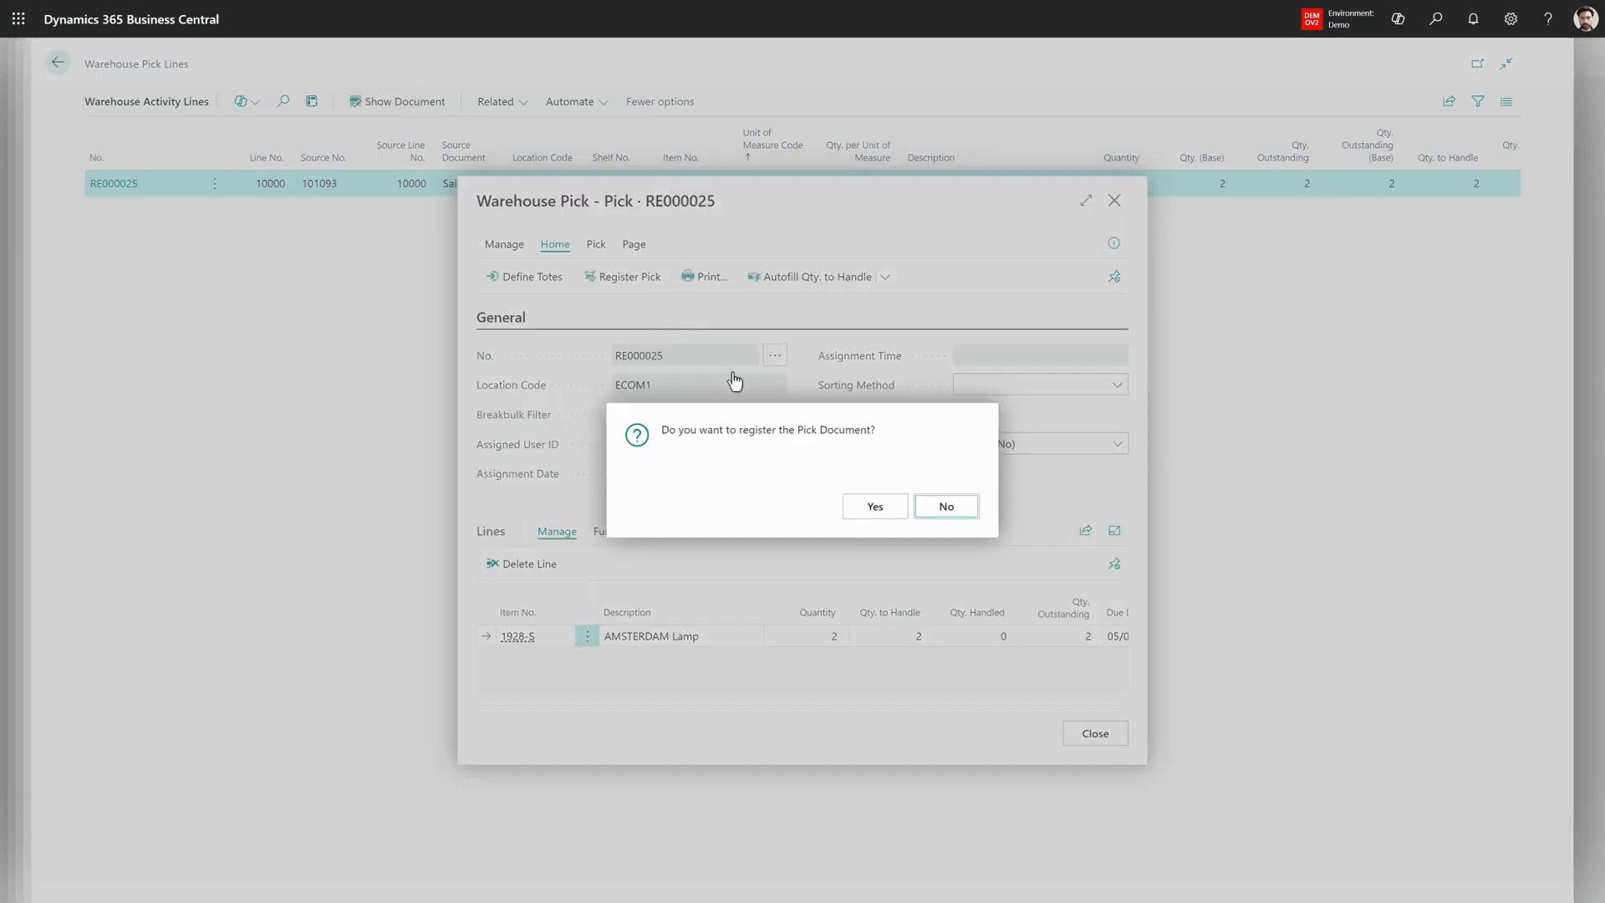
{"action": "left_click", "coordinate": [884, 509]}
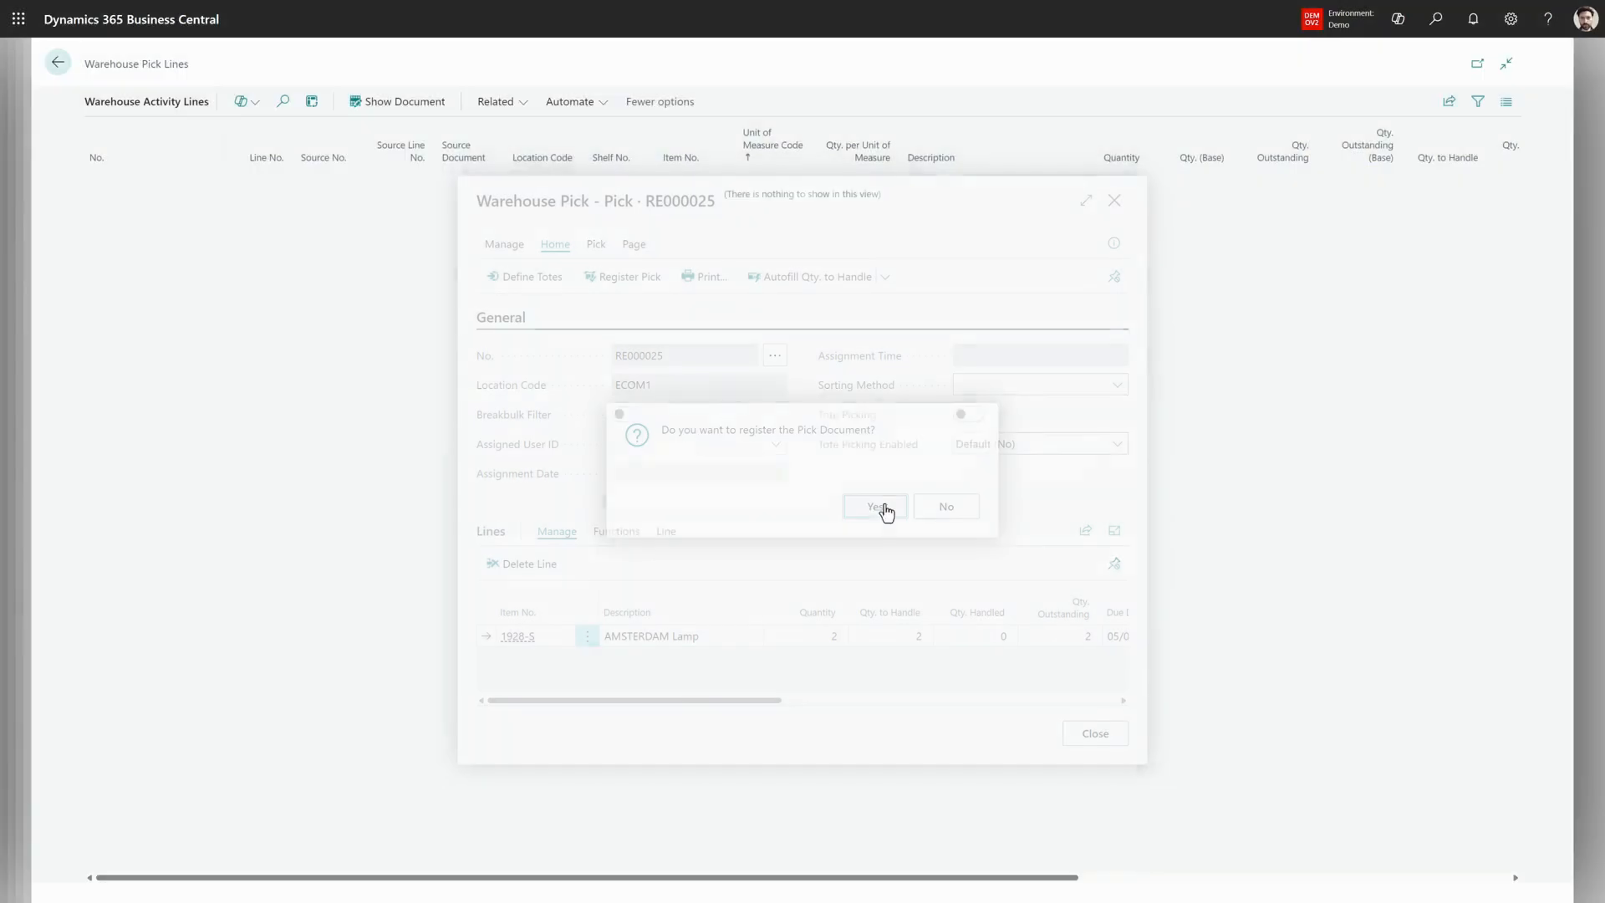
{"action": "left_click", "coordinate": [884, 506]}
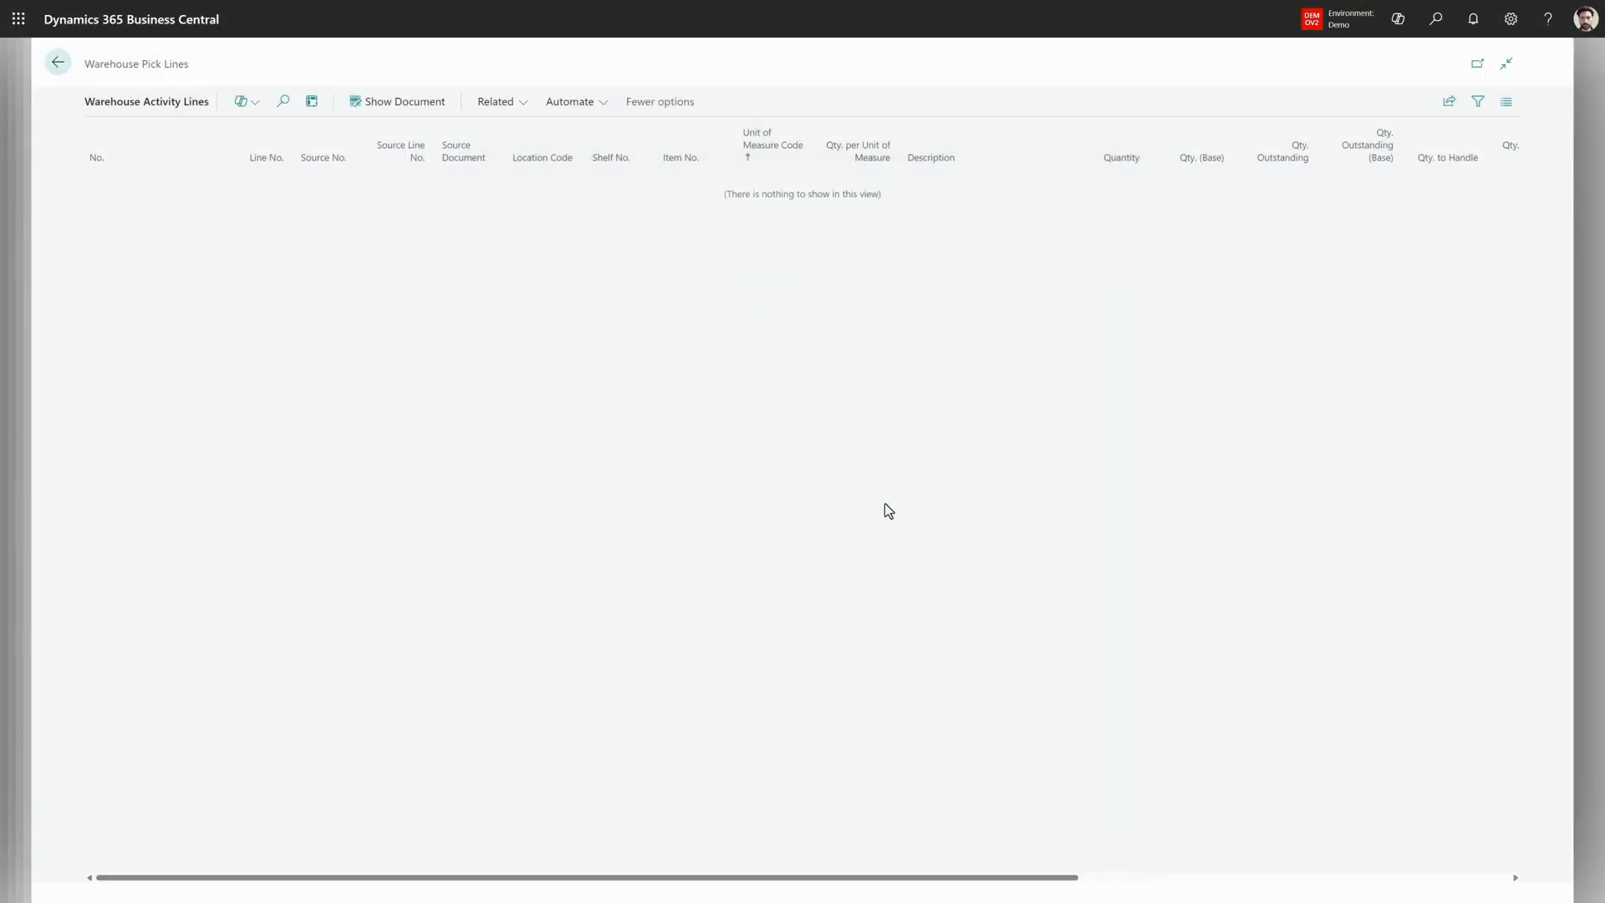
{"action": "left_click", "coordinate": [59, 68]}
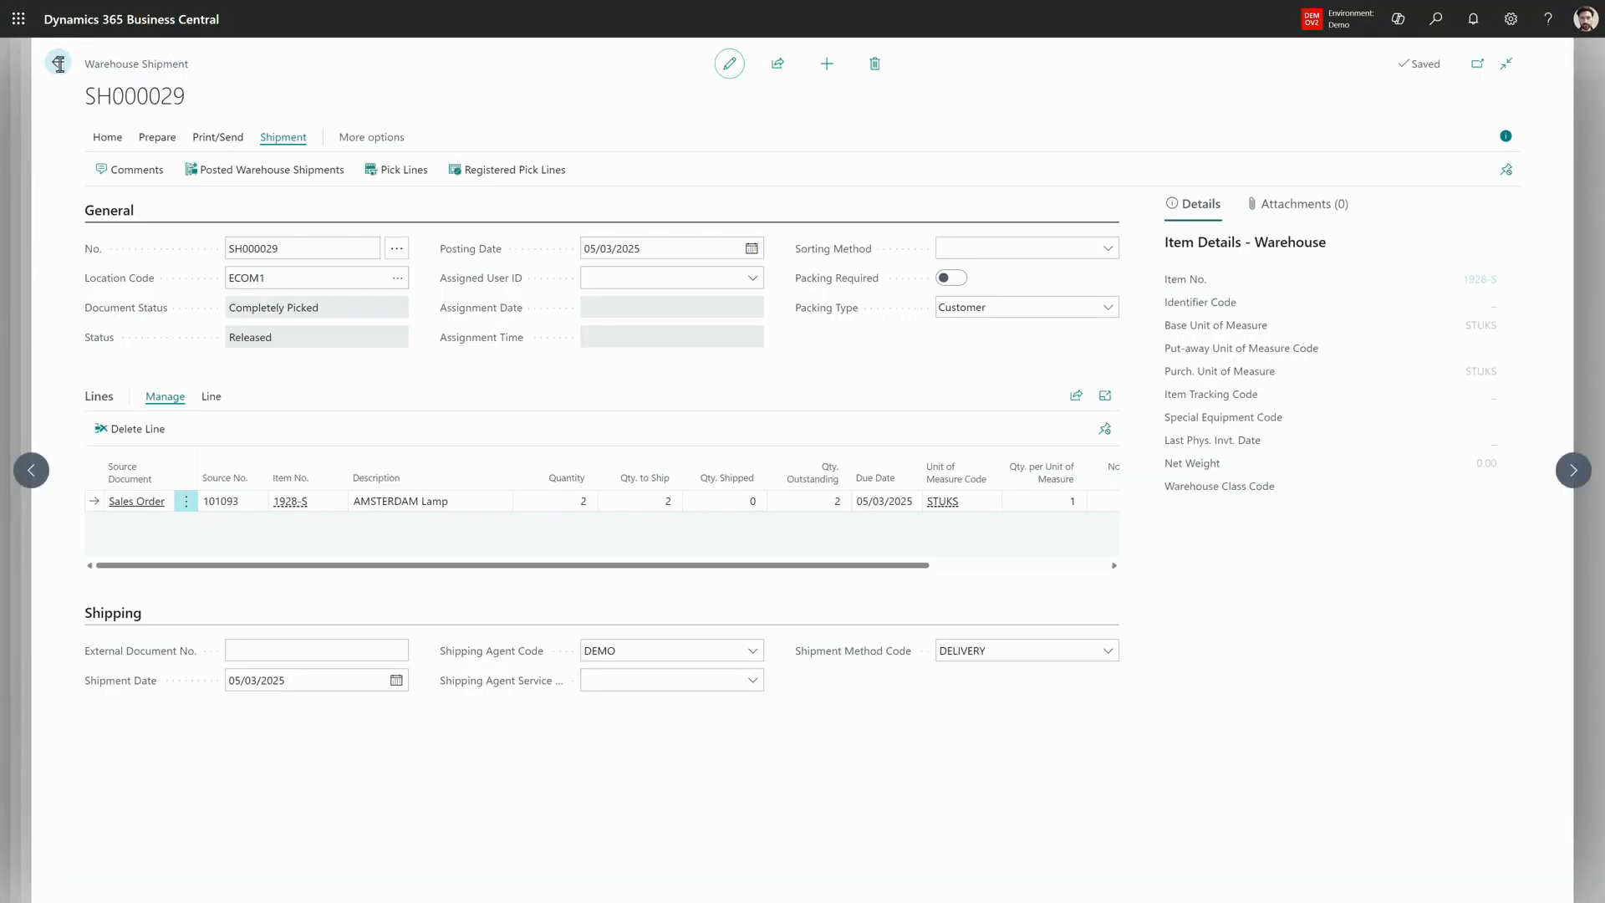
- Post the warehouse shipment with the Ship option
{"action": "left_click", "coordinate": [107, 136]}
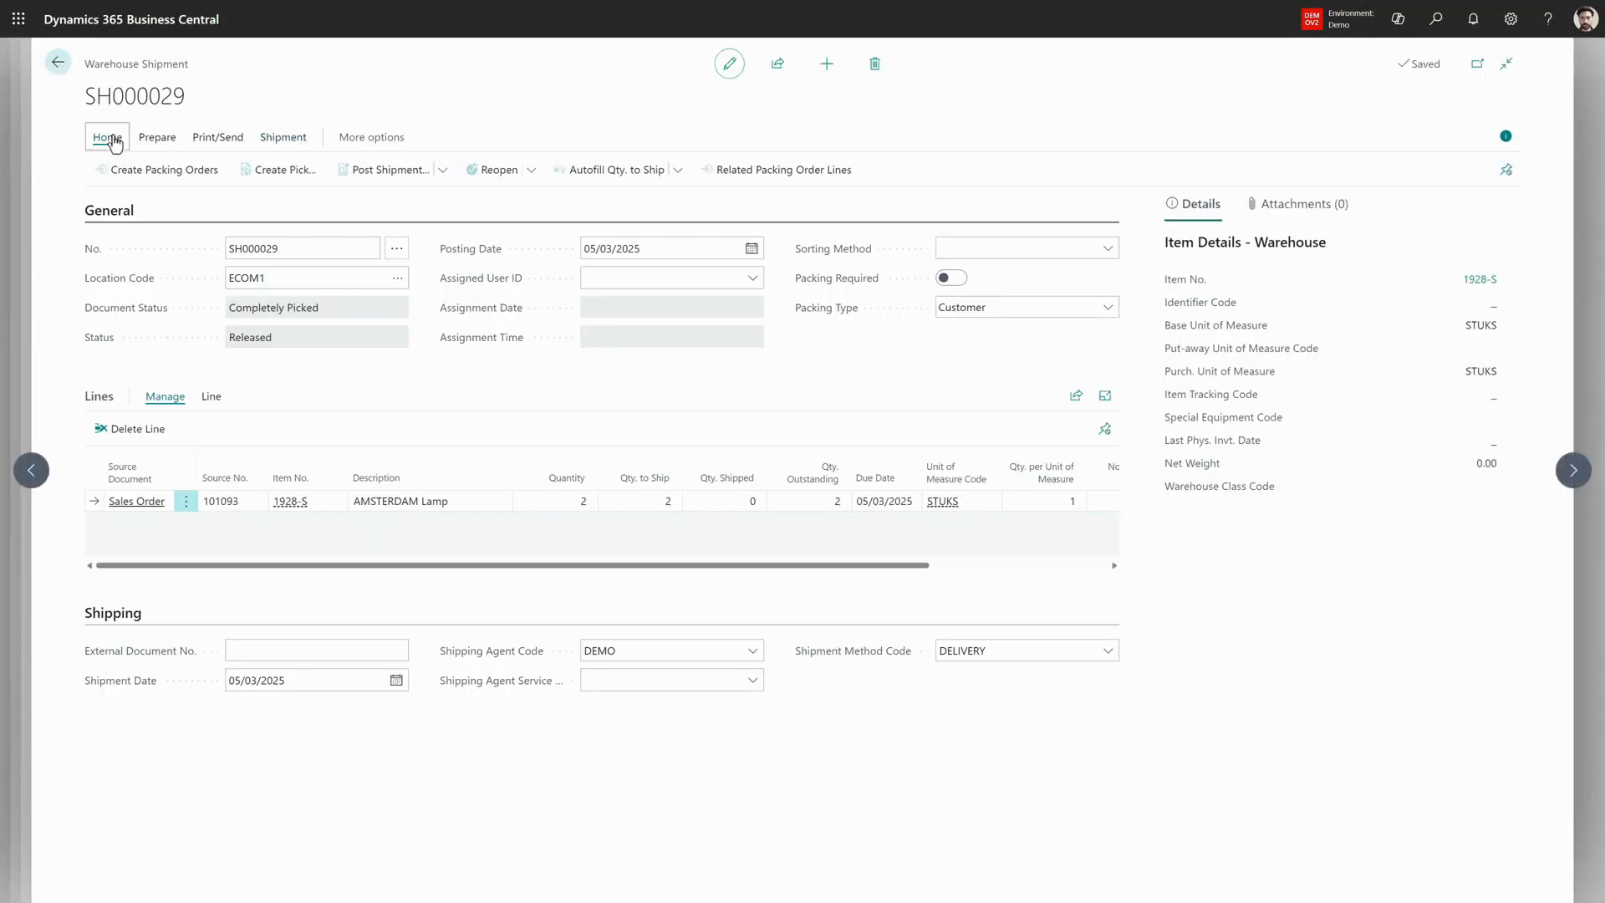
{"action": "left_click", "coordinate": [376, 172]}
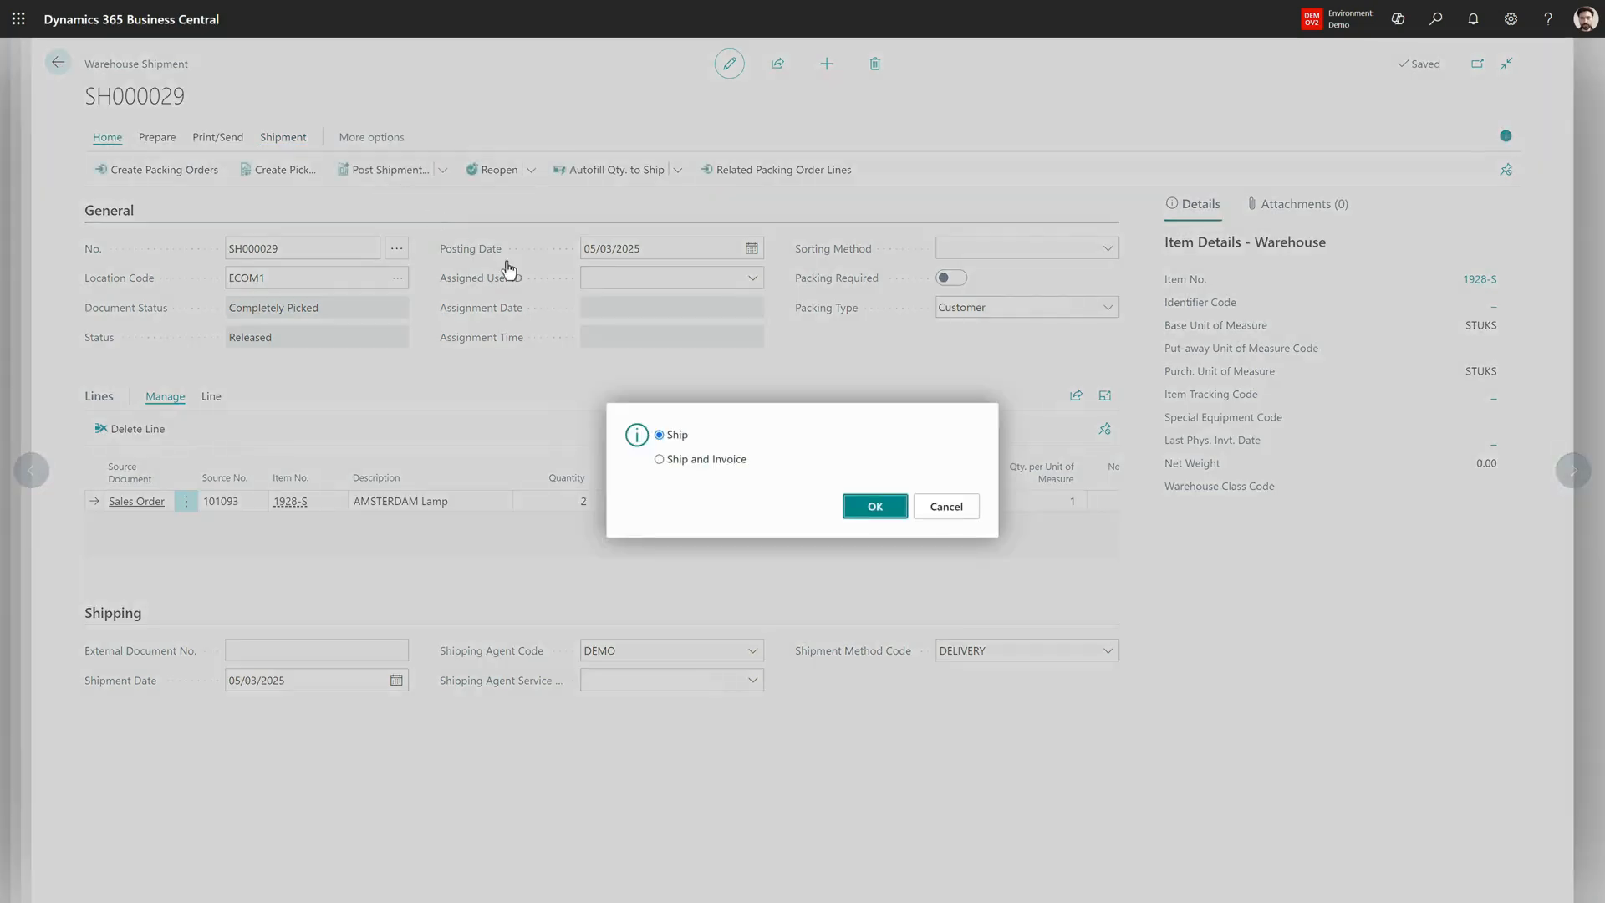
{"action": "left_click", "coordinate": [865, 516]}
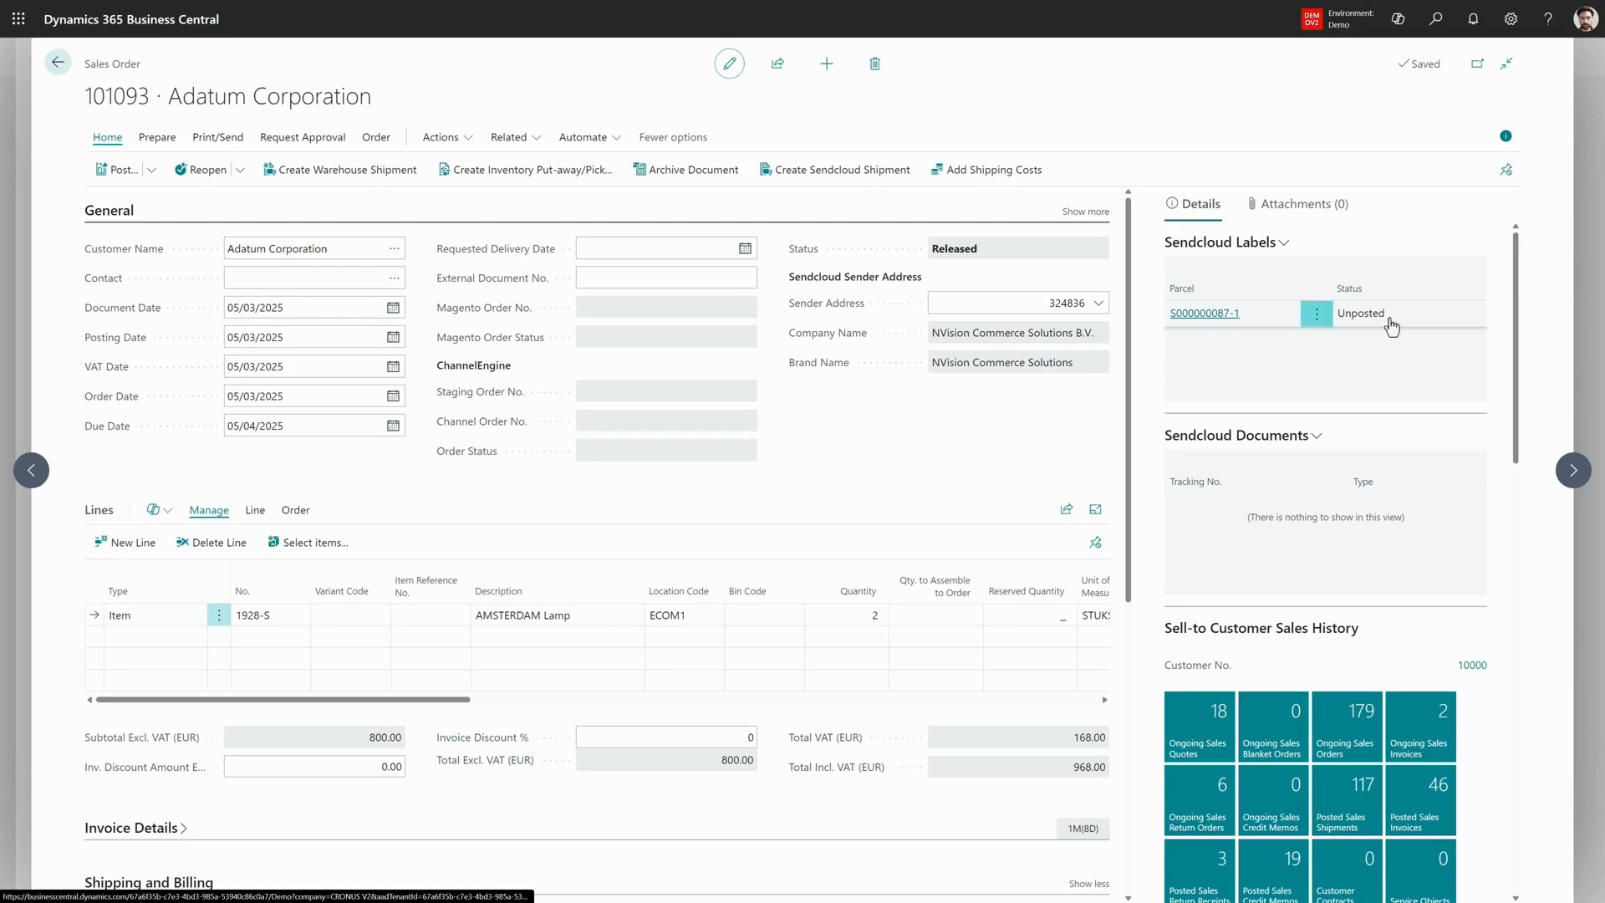
- Open the sales order's Sendcloud parcel, post the shipment to Sendcloud, and review its label preview and label lines
{"action": "left_click", "coordinate": [1214, 316]}
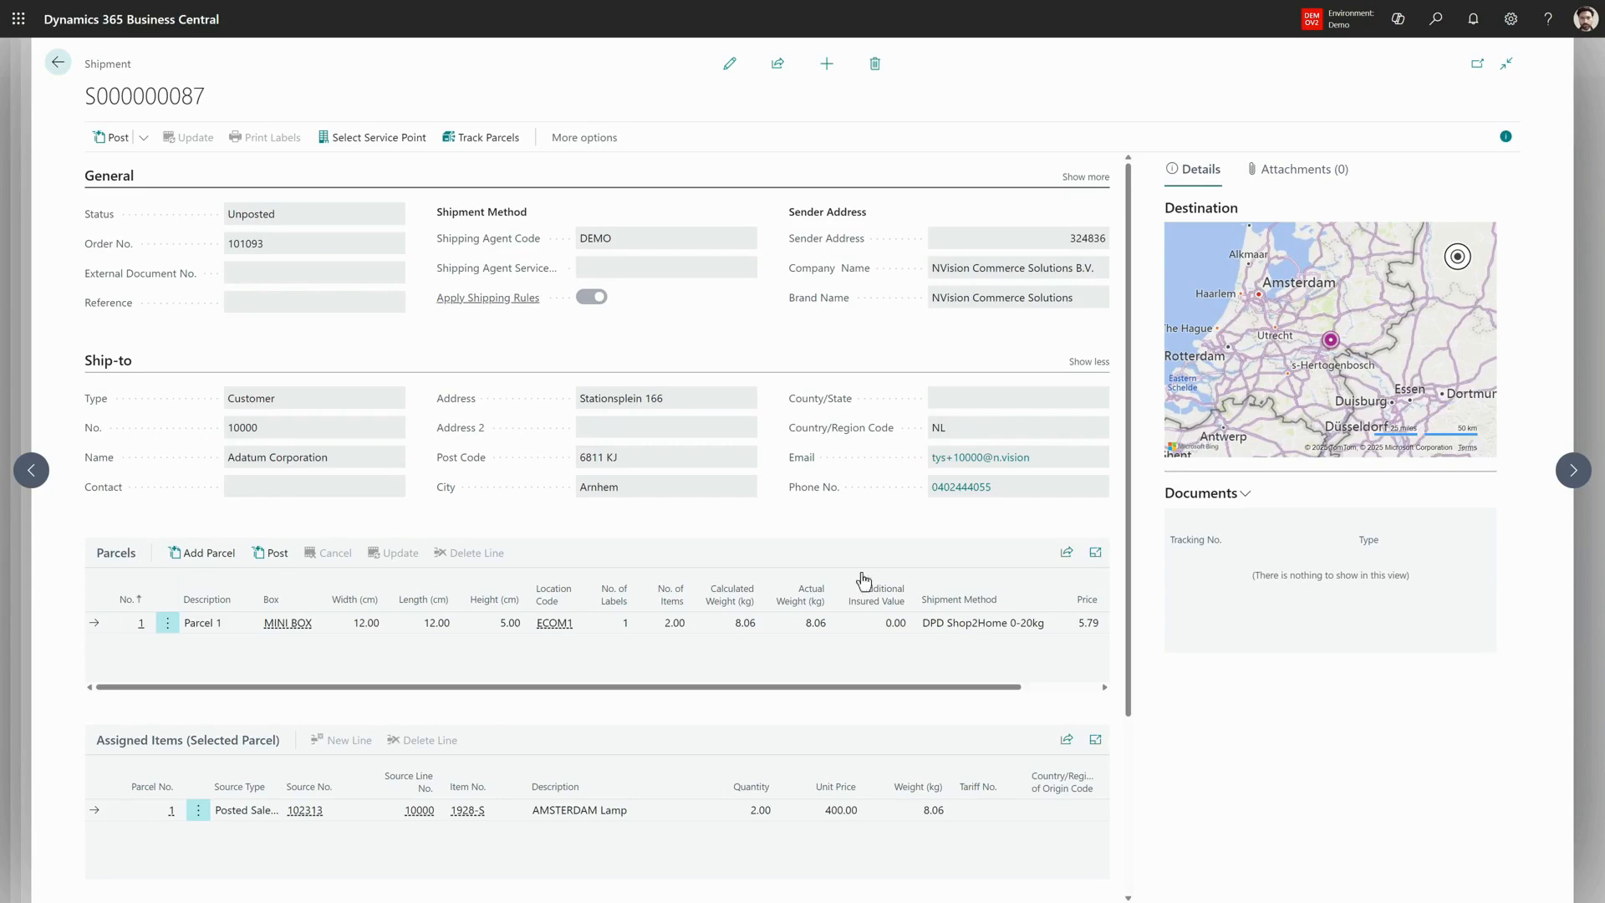
{"action": "left_click", "coordinate": [113, 138]}
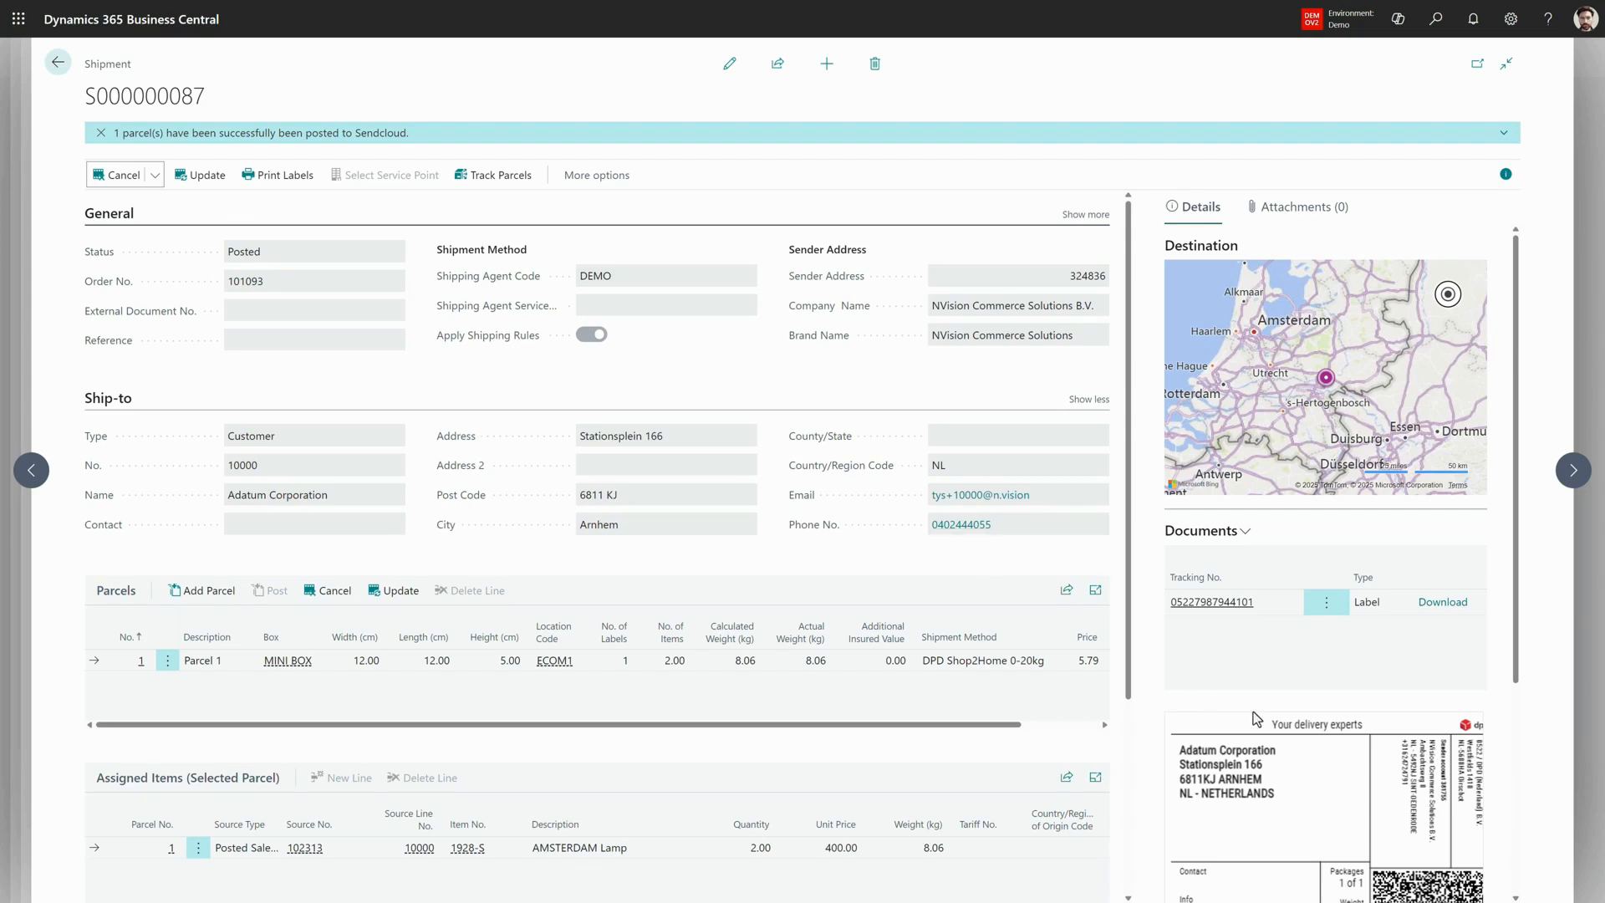
{"action": "scroll", "coordinate": [1253, 717], "scroll_direction": "down", "scroll_amount": 4}
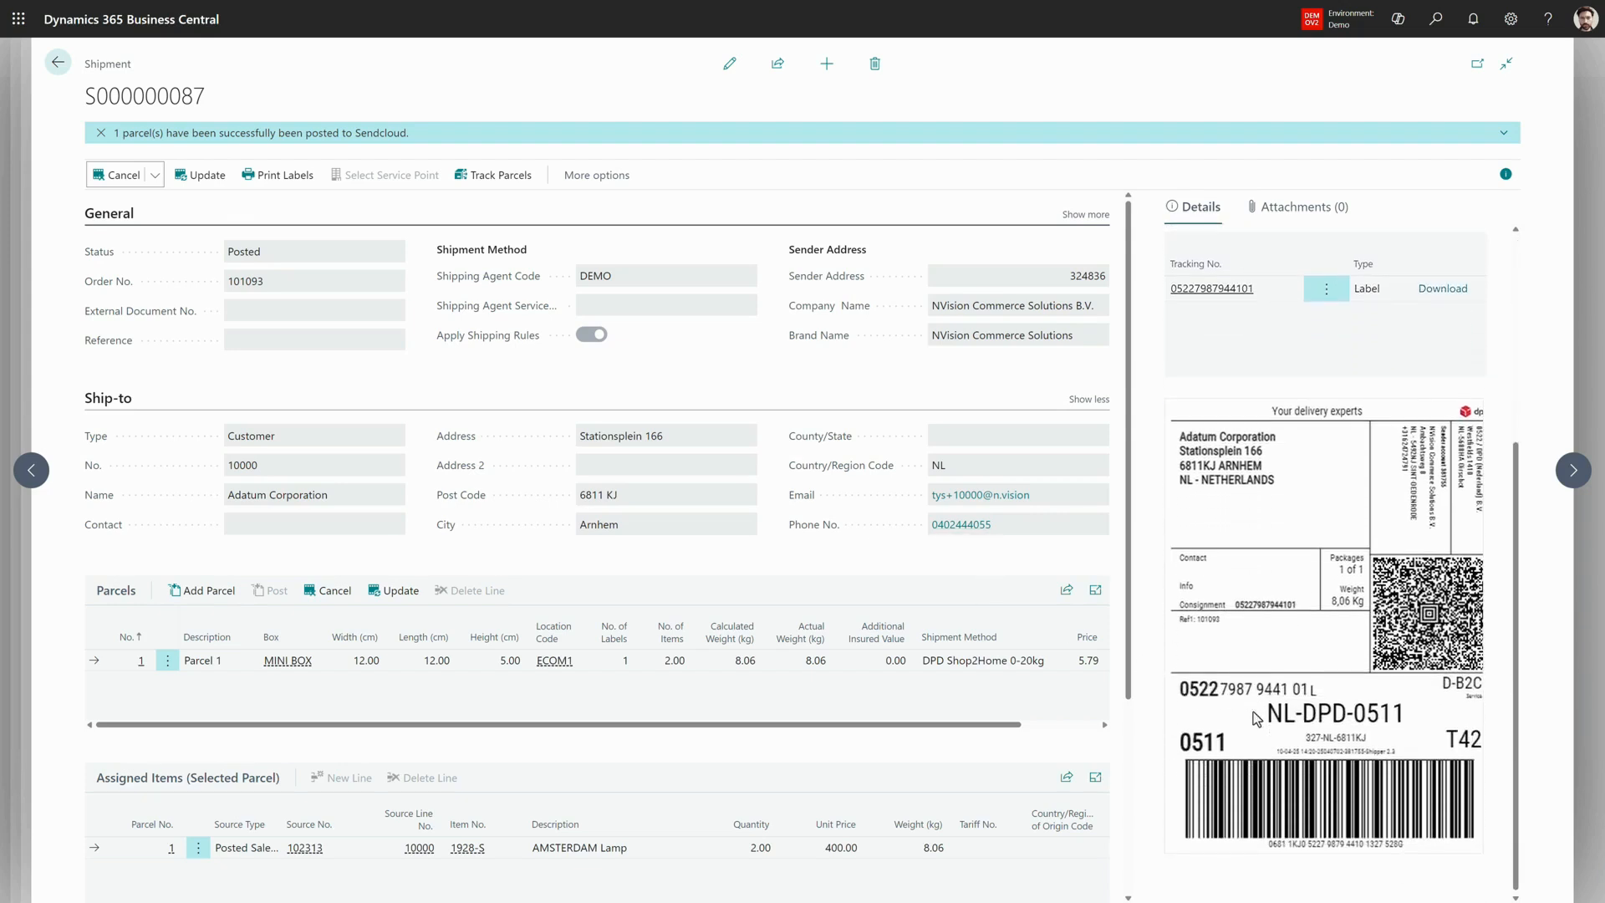
{"action": "scroll", "coordinate": [1254, 717], "scroll_direction": "down", "scroll_amount": 3}
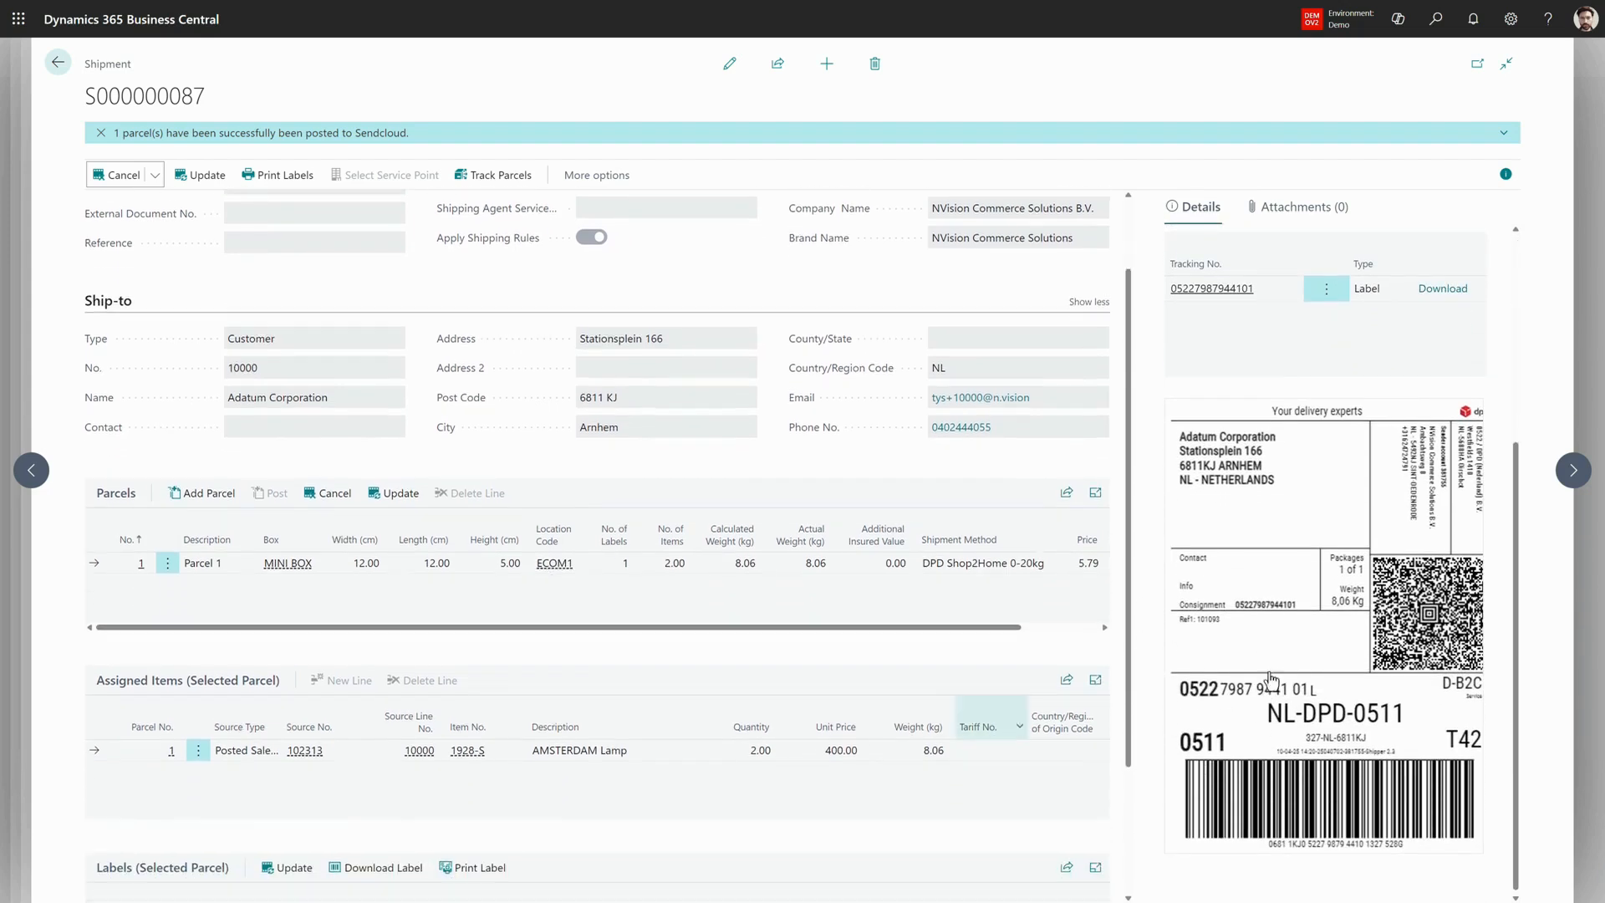
{"action": "scroll", "coordinate": [1271, 677], "scroll_direction": "down", "scroll_amount": 1}
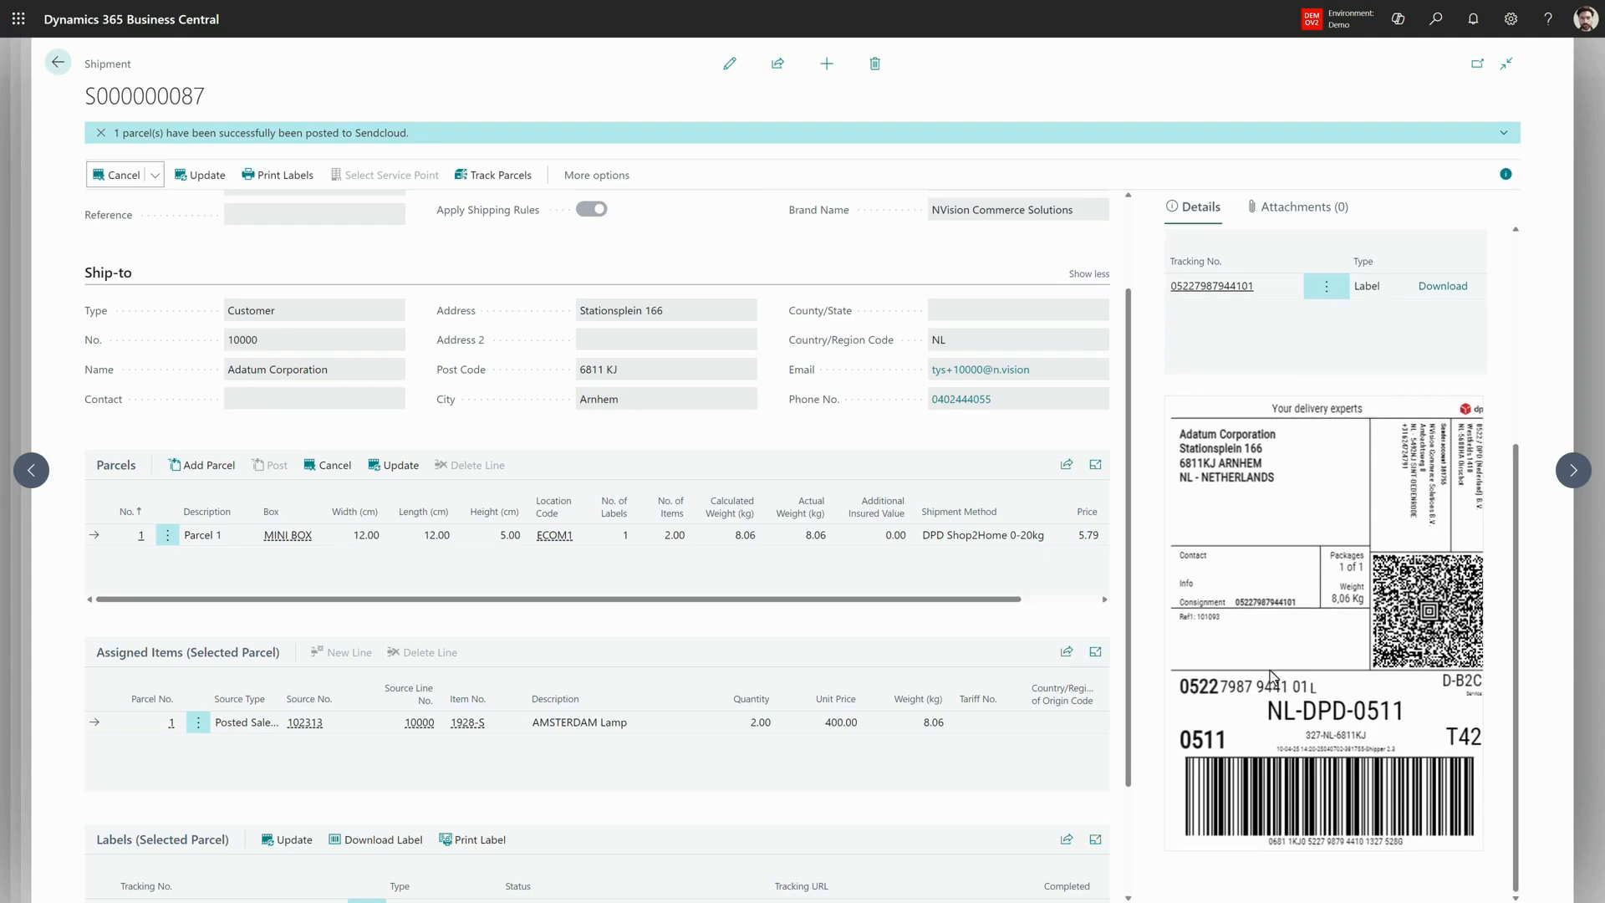
{"action": "scroll", "coordinate": [786, 792], "scroll_direction": "down", "scroll_amount": 3}
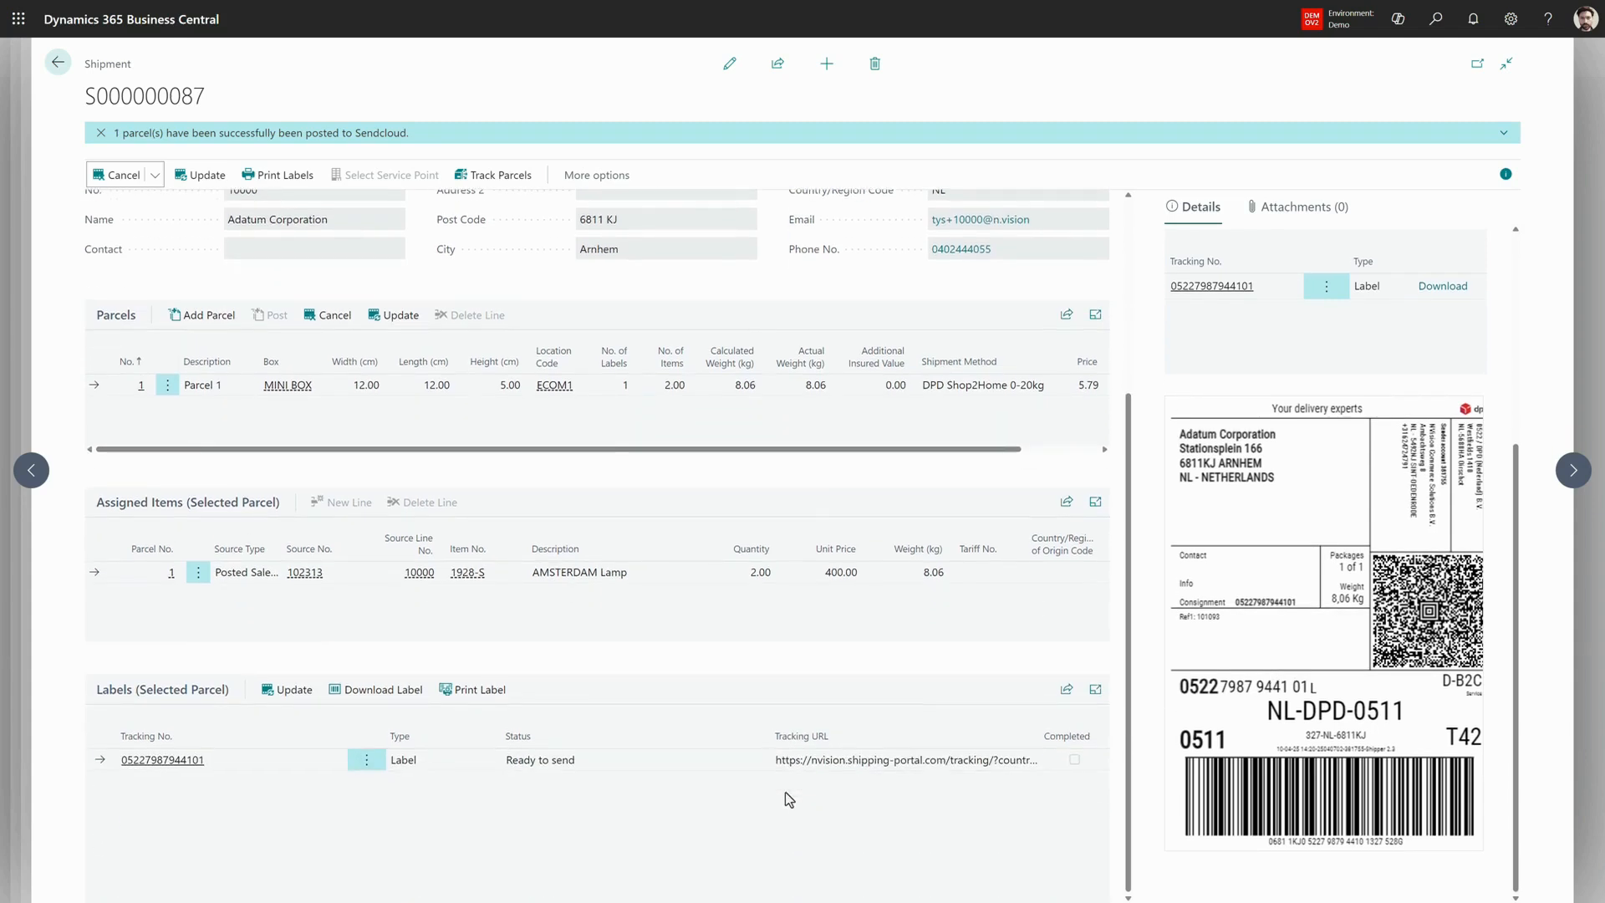